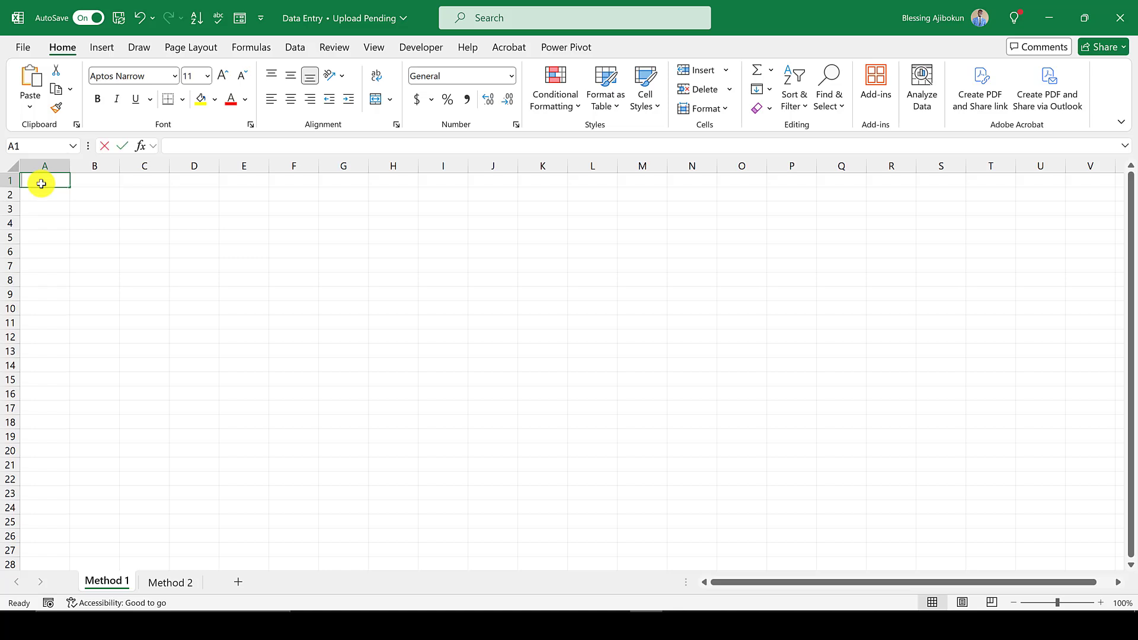
Step: Enter the title "Marketing Budget" in cell A1
type("Marketing")
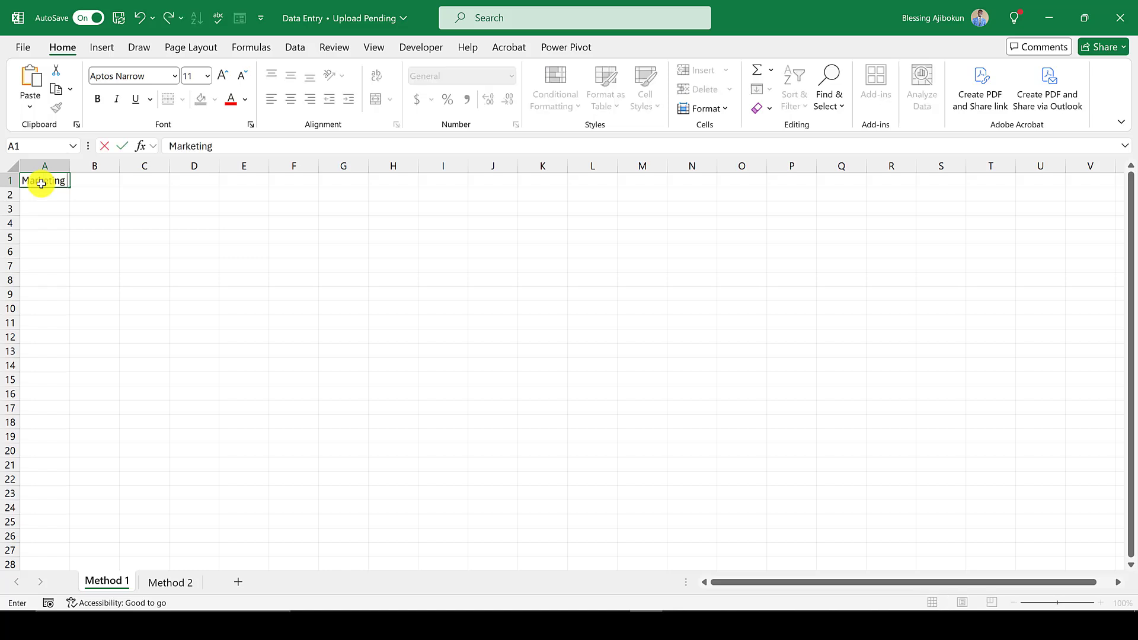
type(" Budget")
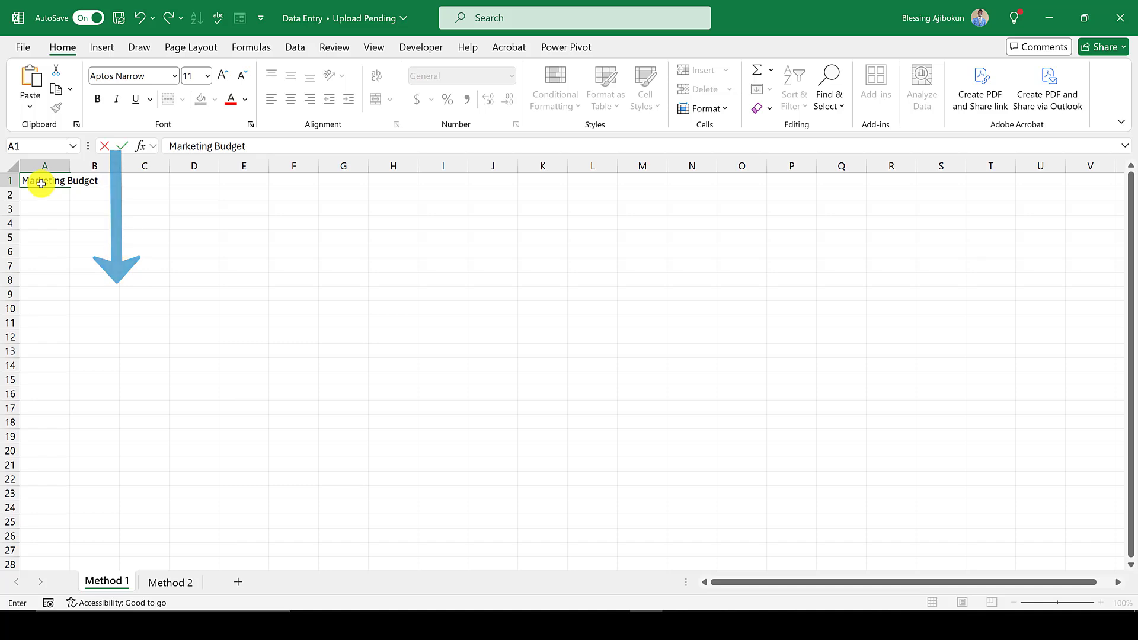
key("Return")
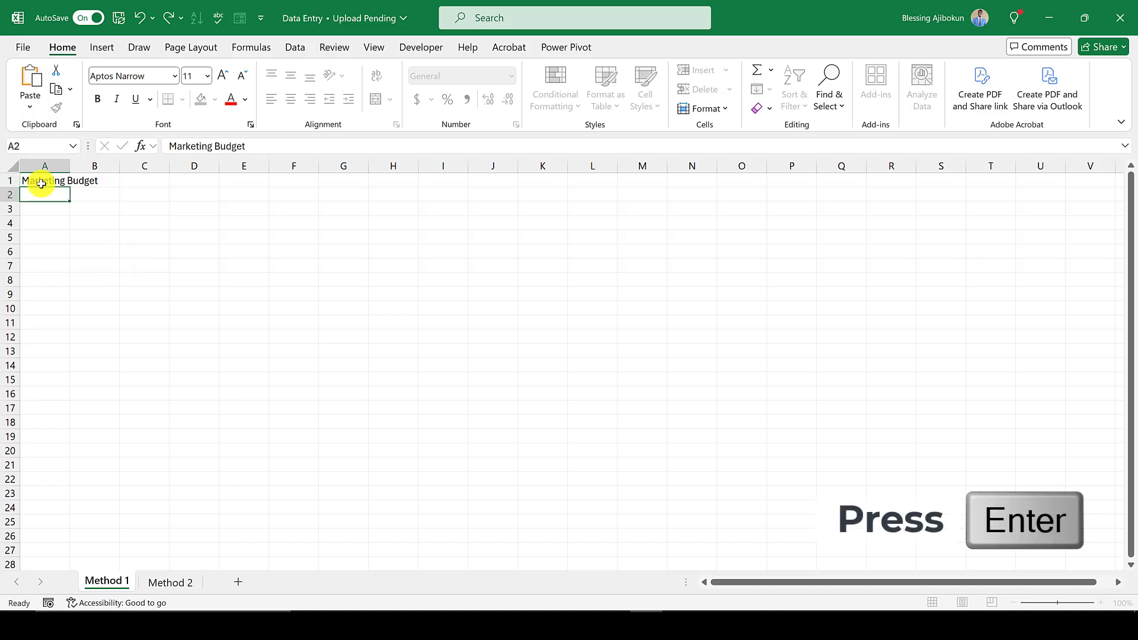
Step: Enter the column headers "Expenses" in A3 and "Price" in B3, leaving row 2 blank
key("Return")
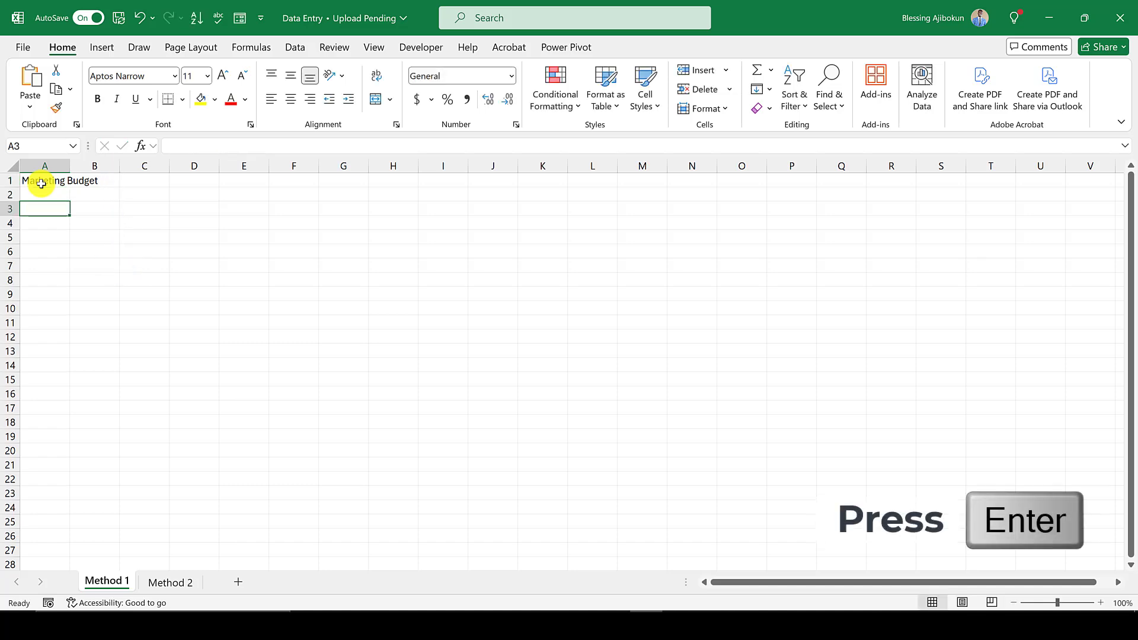
type("Epens")
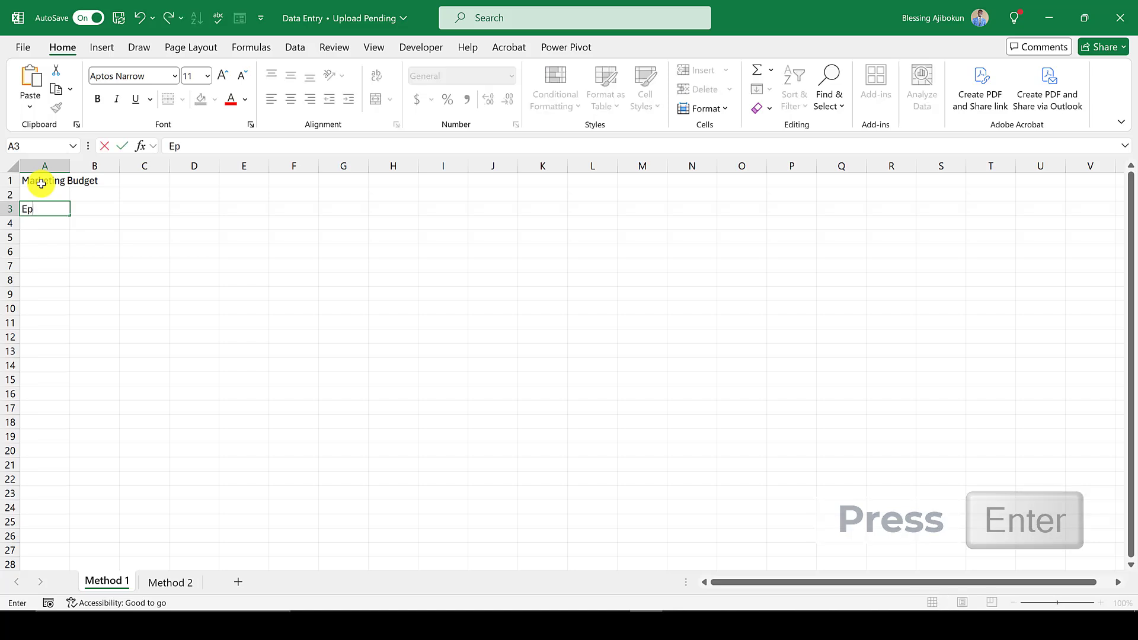
key("BackSpace")
key("BackSpace")
key("BackSpace")
key("BackSpace")
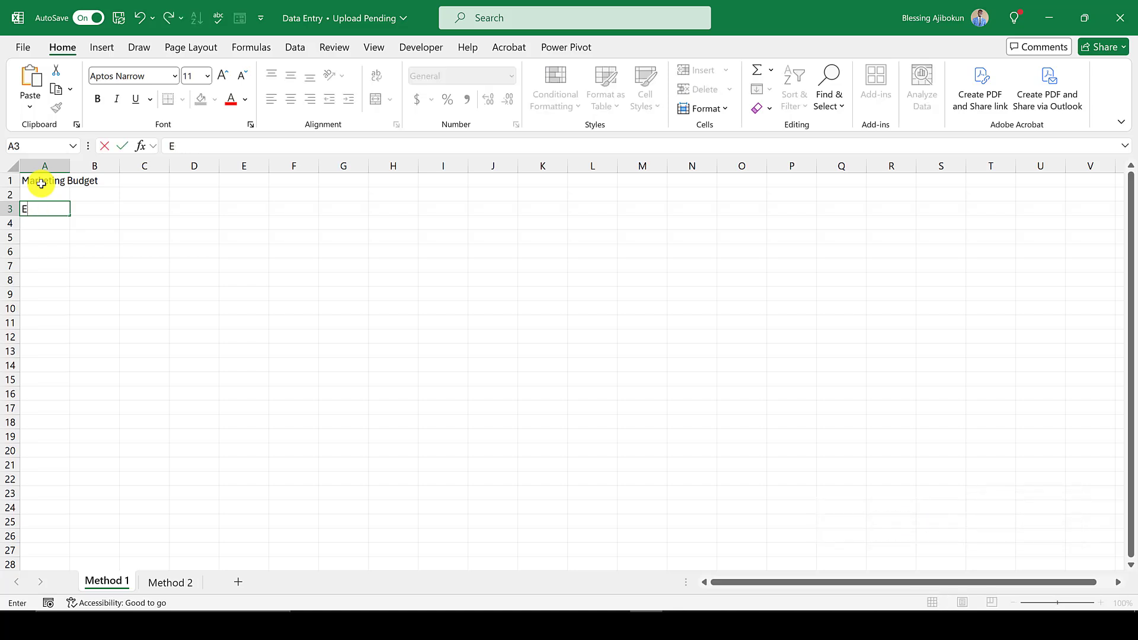
type("xpenses")
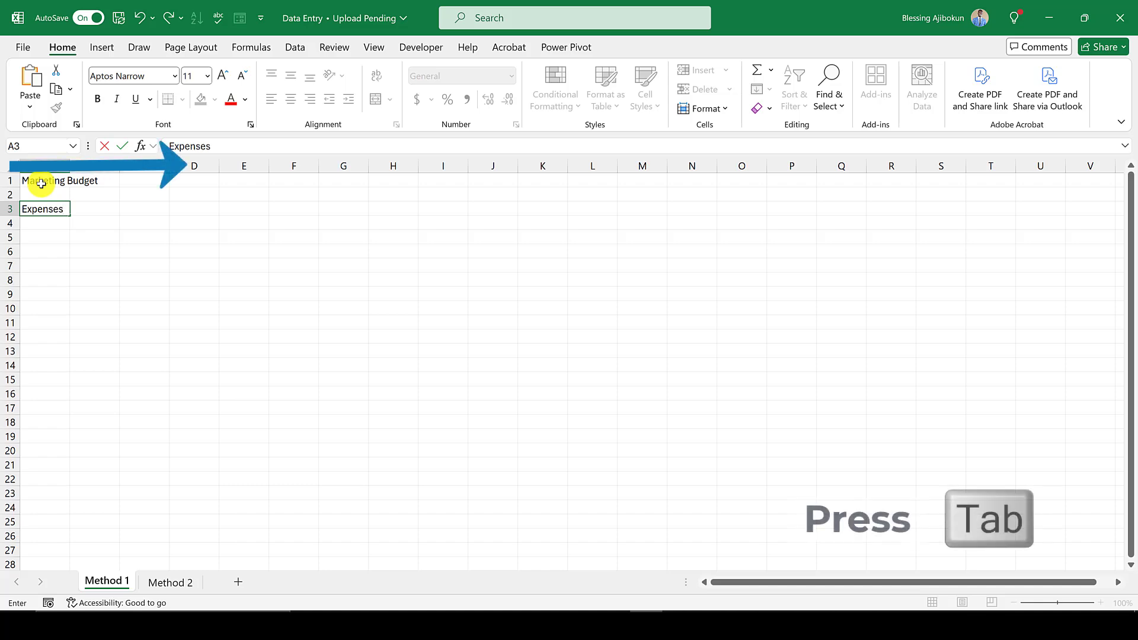
key("Tab")
type("Price")
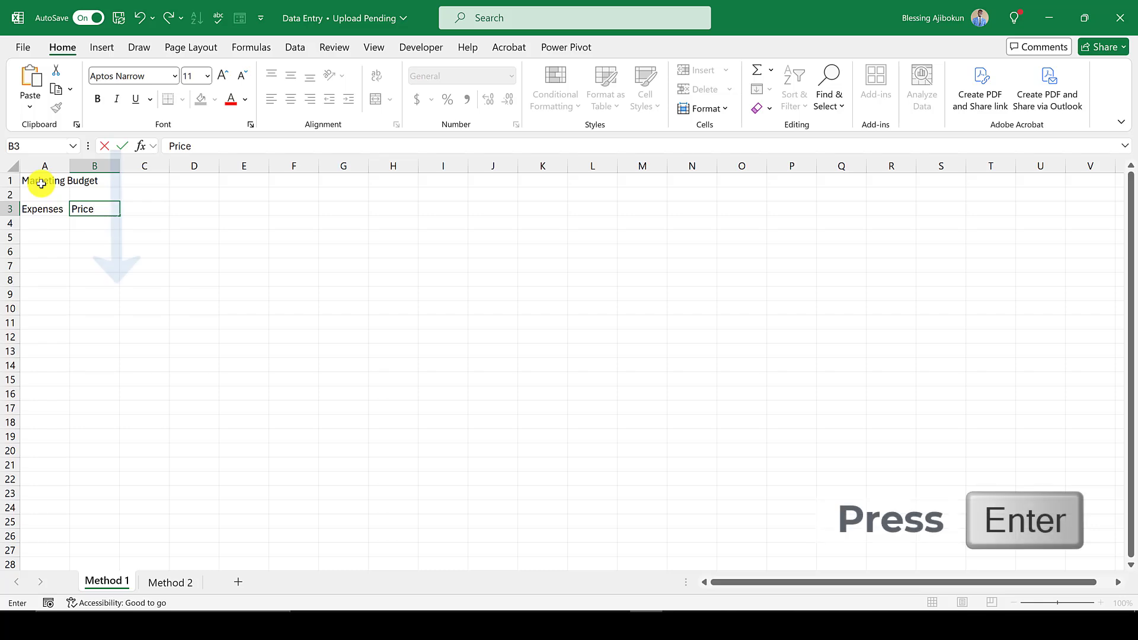
key("Return")
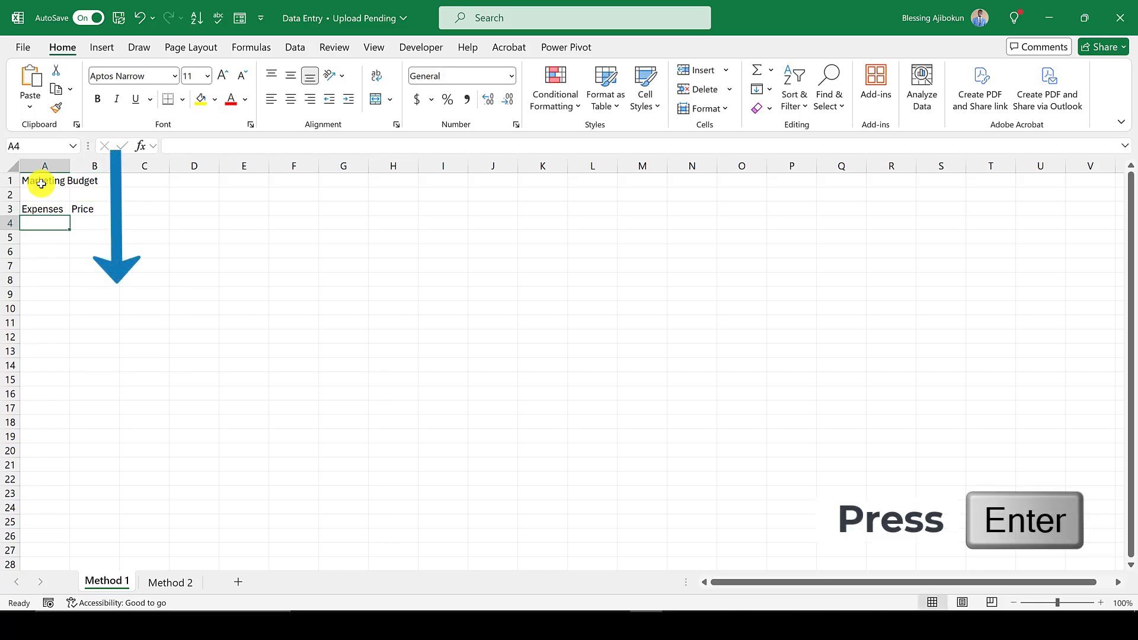
Step: Fill row 4 with the expense "Social Media" and a price of $20
type("Sox")
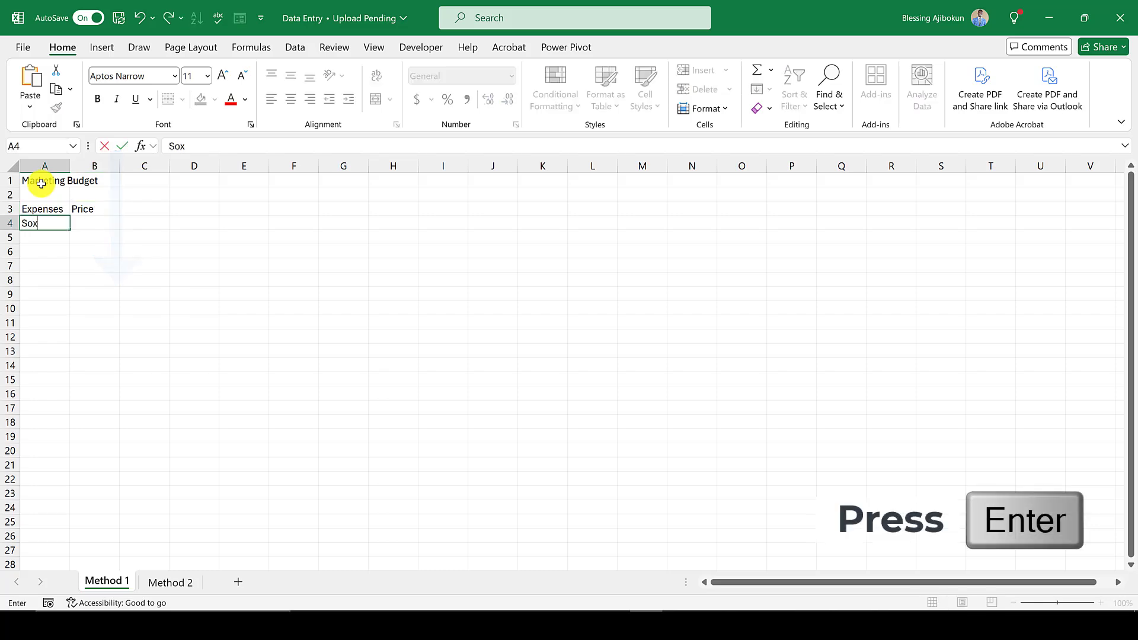
type("i")
key("BackSpace")
key("BackSpace")
type("cial ")
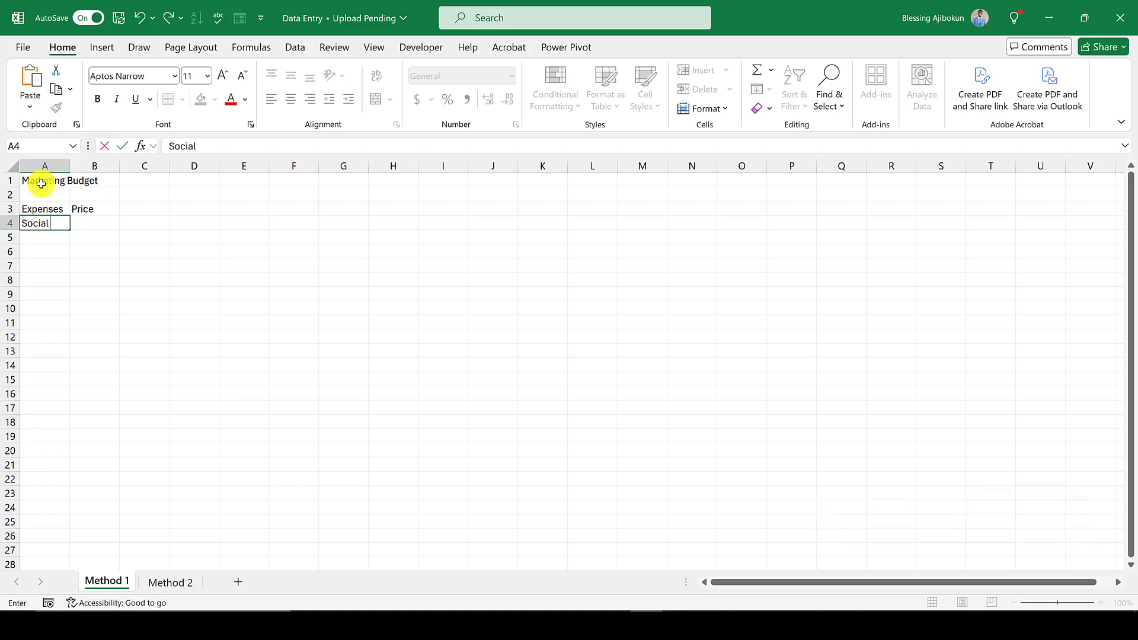
type("Media")
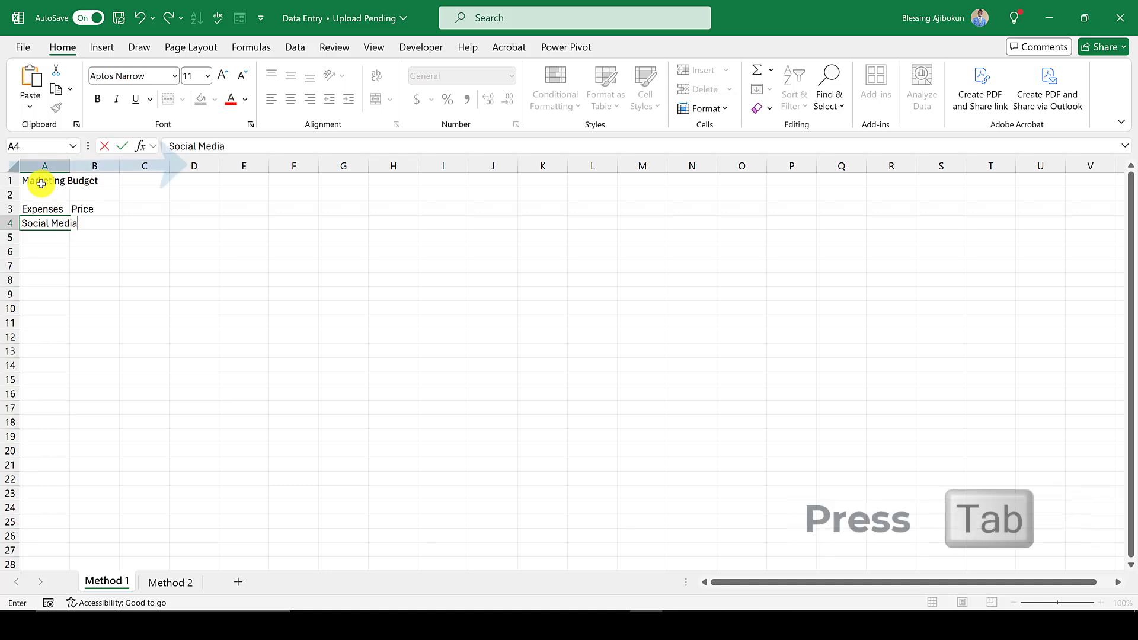
key("Tab")
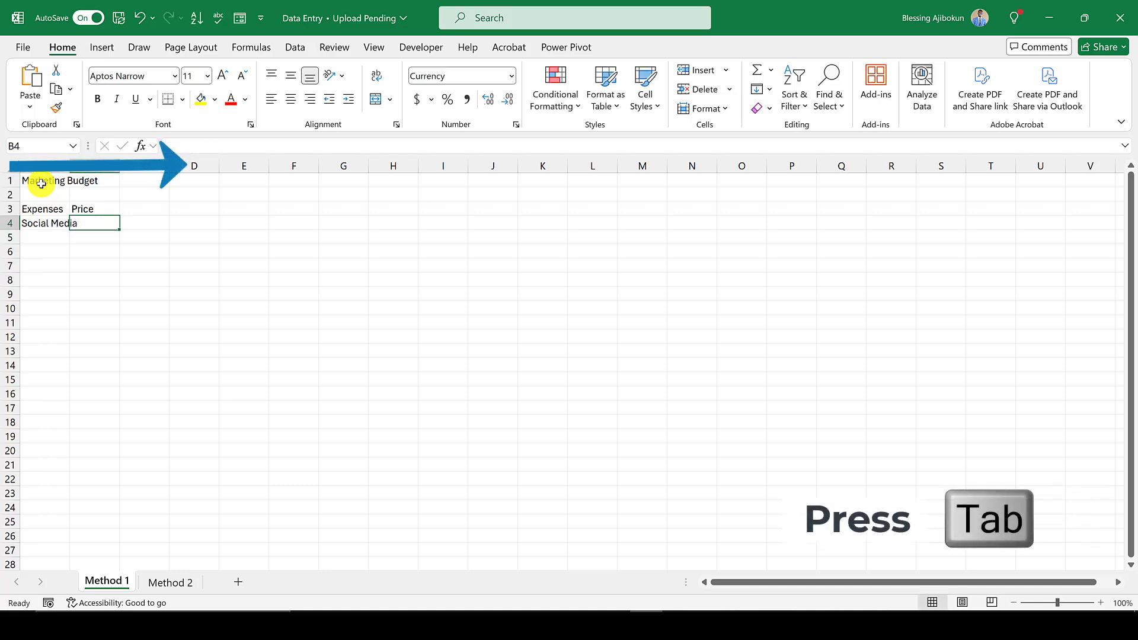
type("$")
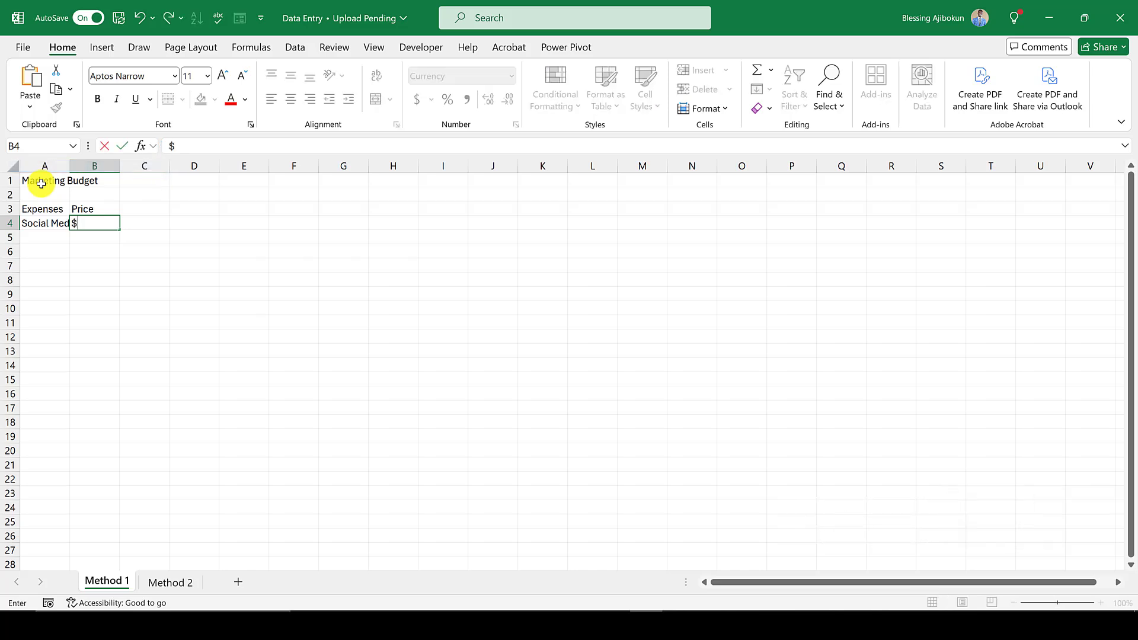
type("20")
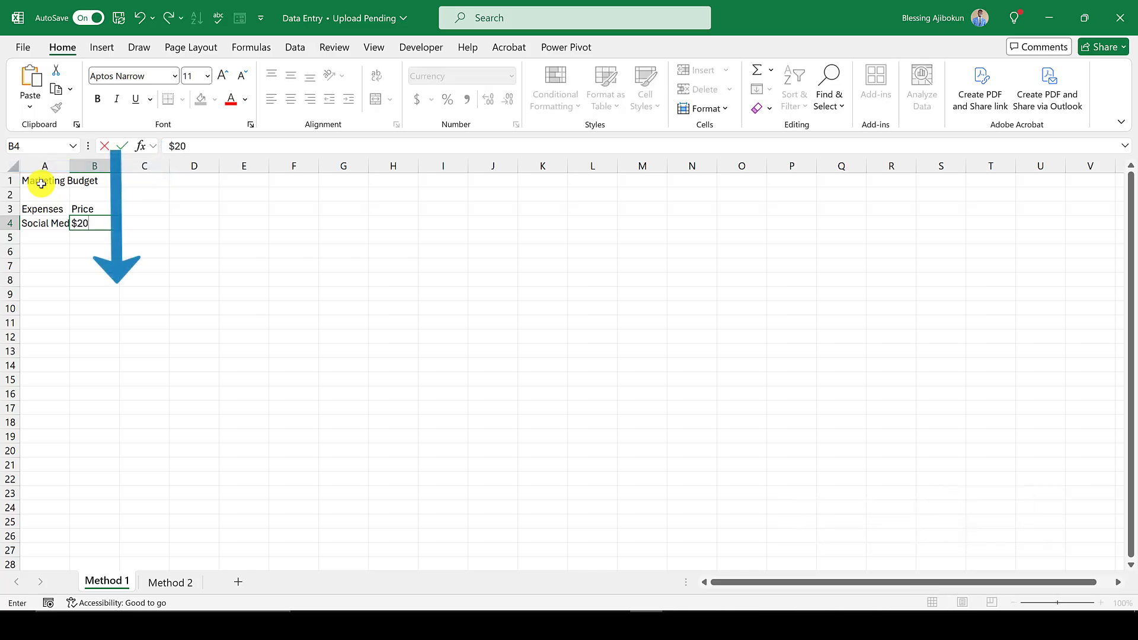
key("Return")
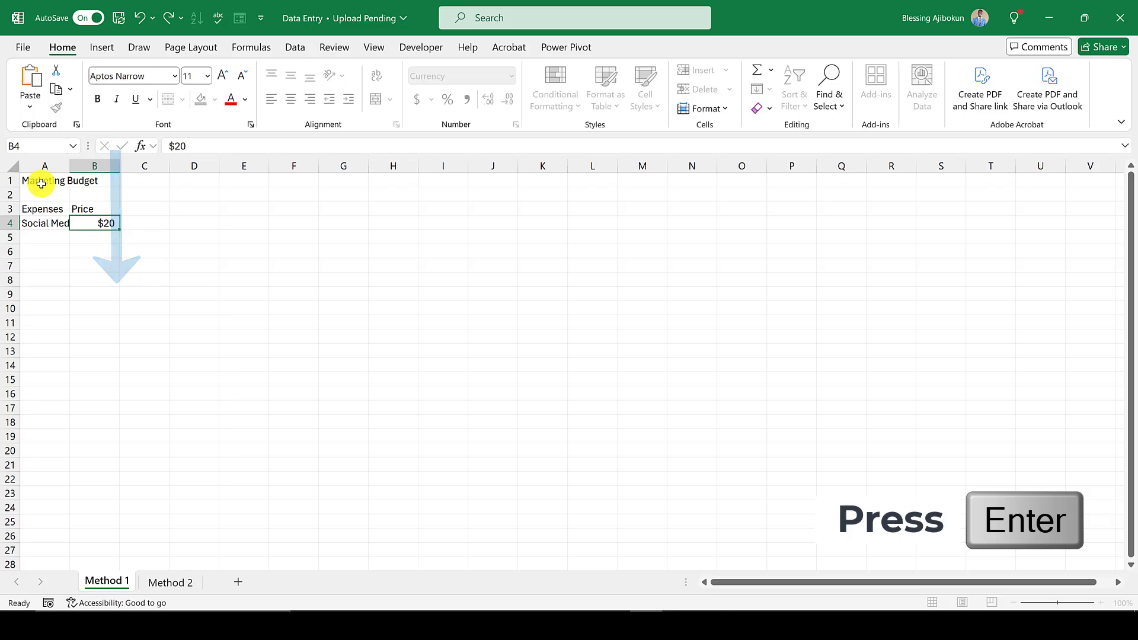
Step: Fill row 5 with the expense "Online Ads" and a price of $30
type("Online ")
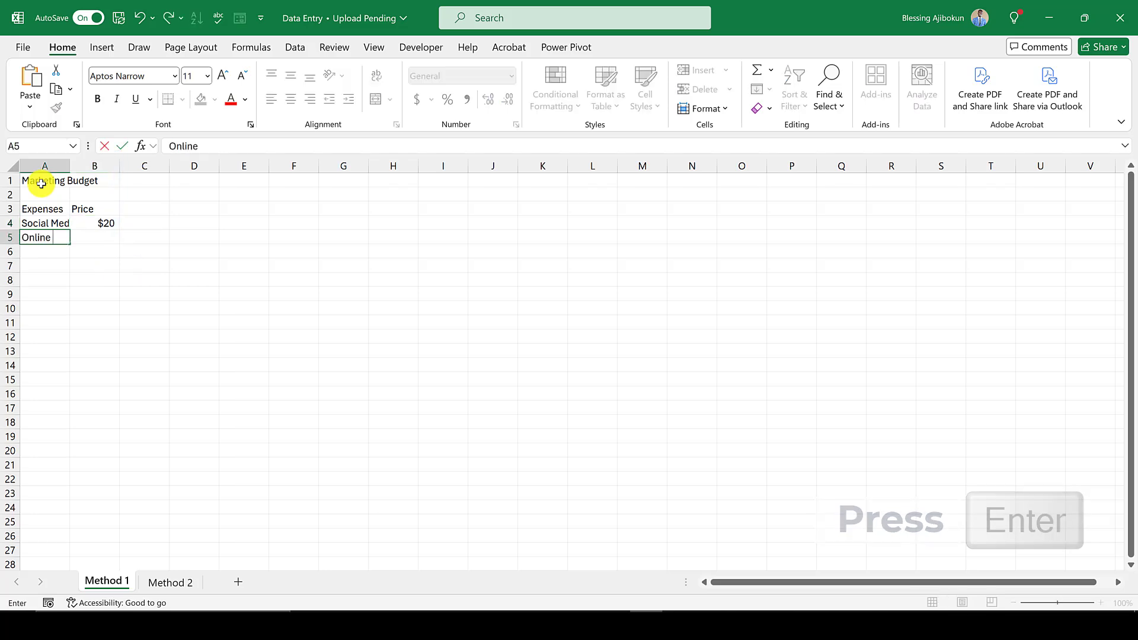
type("Ads")
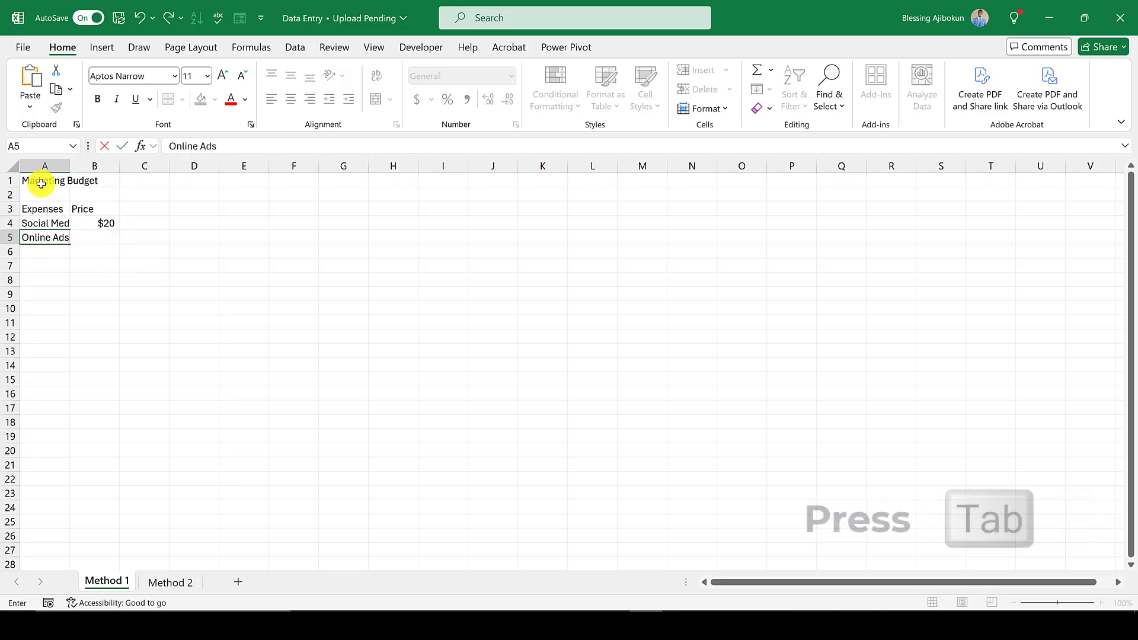
key("Tab")
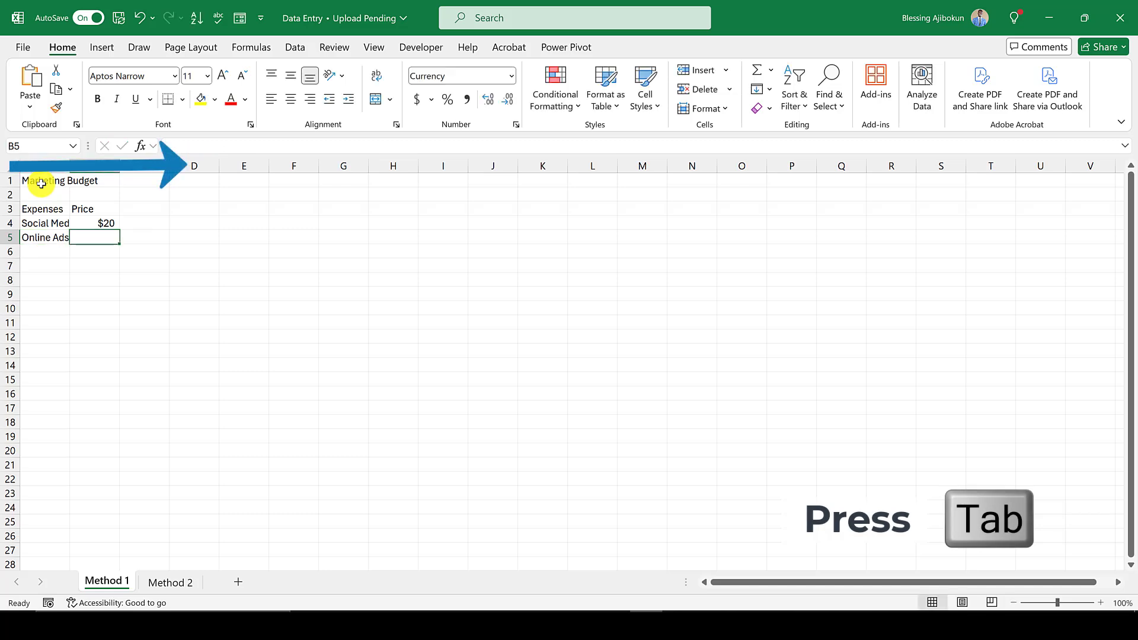
type("$30")
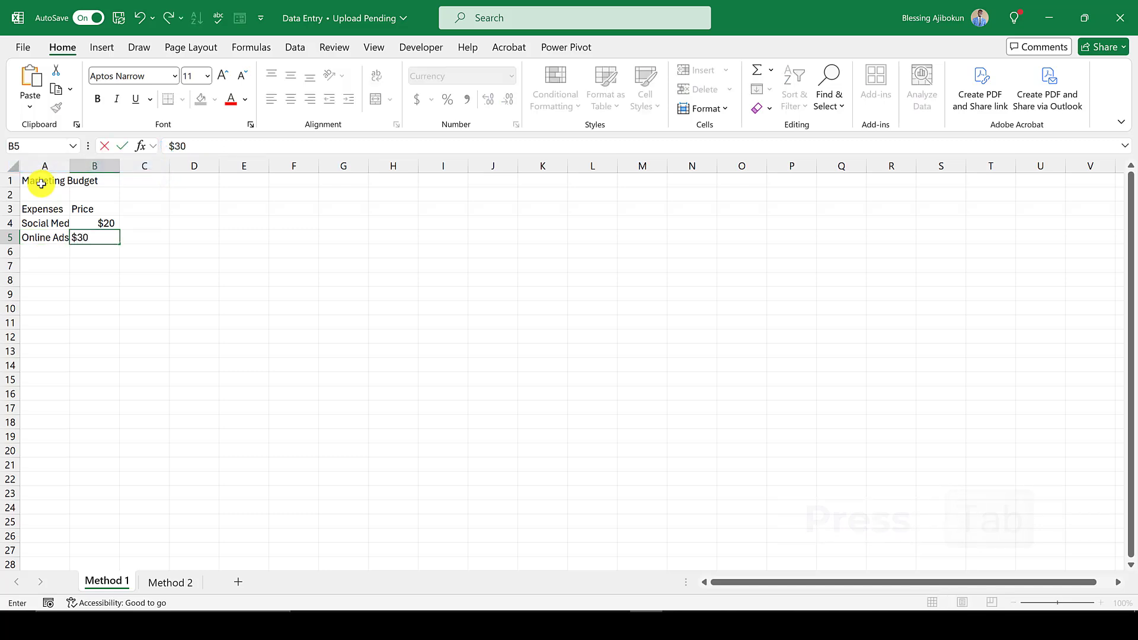
key("Return")
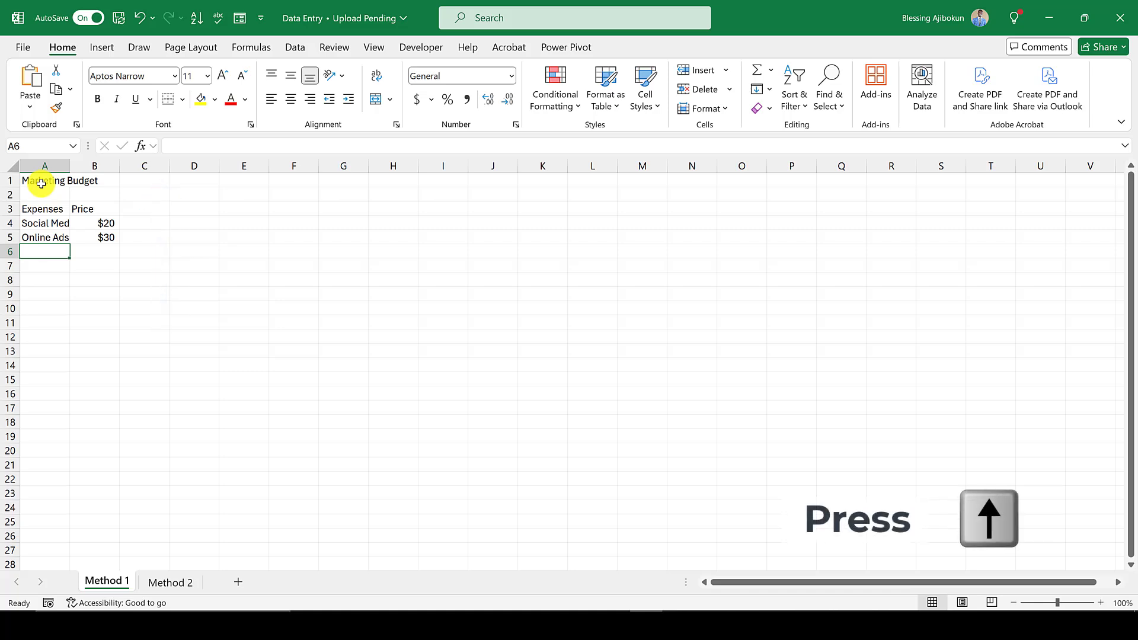
key("Up")
key("Up")
key("Up")
key("Up")
key("Down")
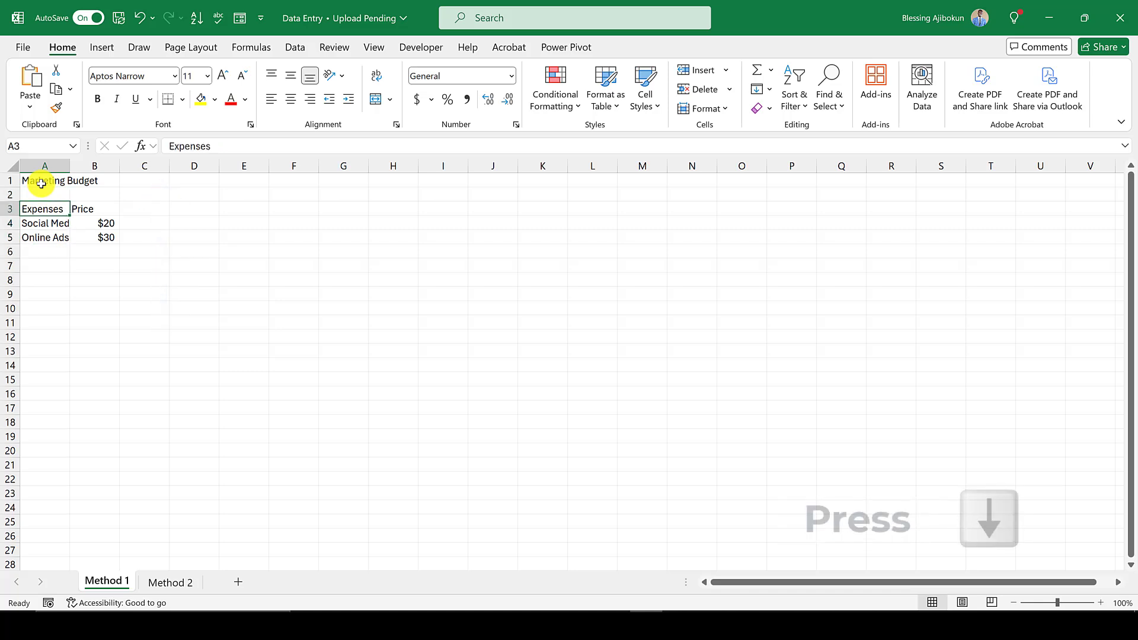
key("Down")
key("Down")
key("Down")
key("Down")
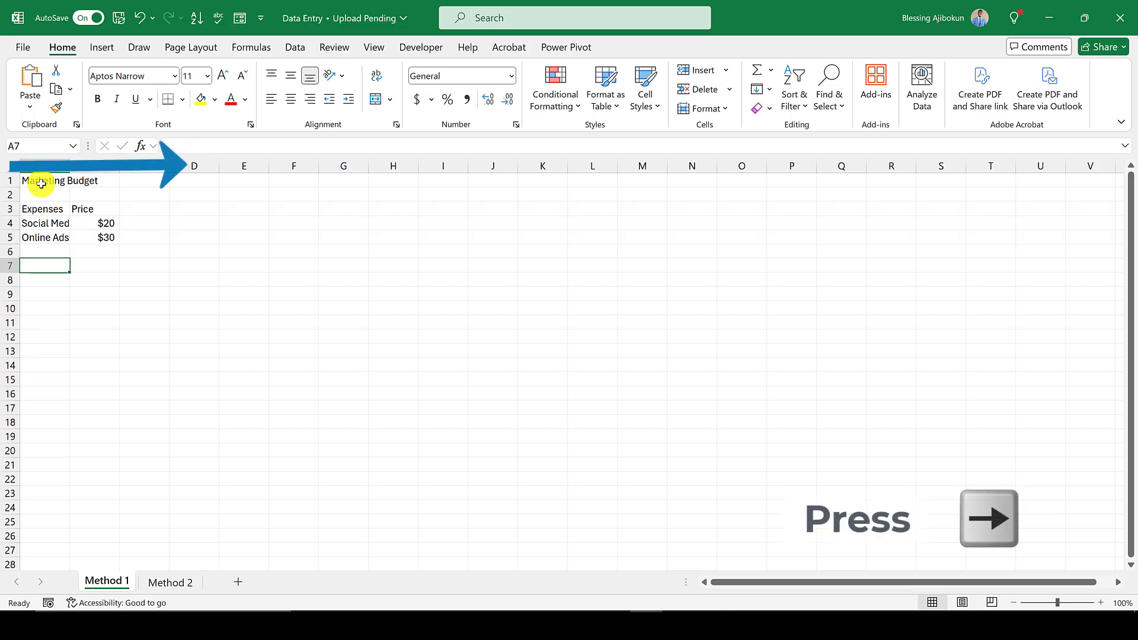
key("Right")
key("Right")
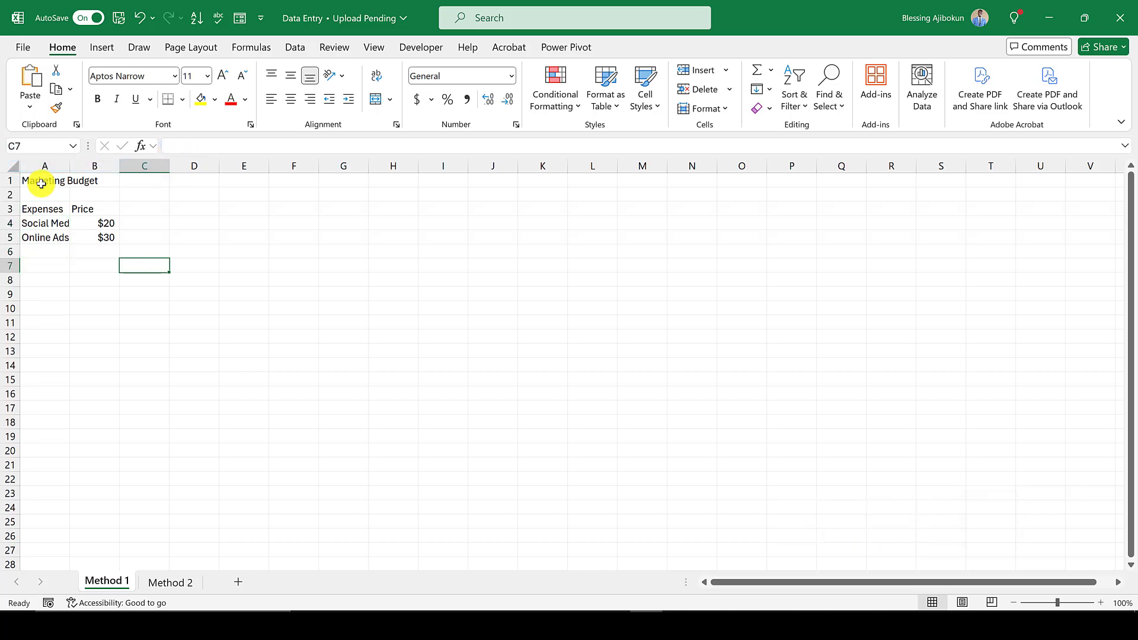
key("Left")
key("Left")
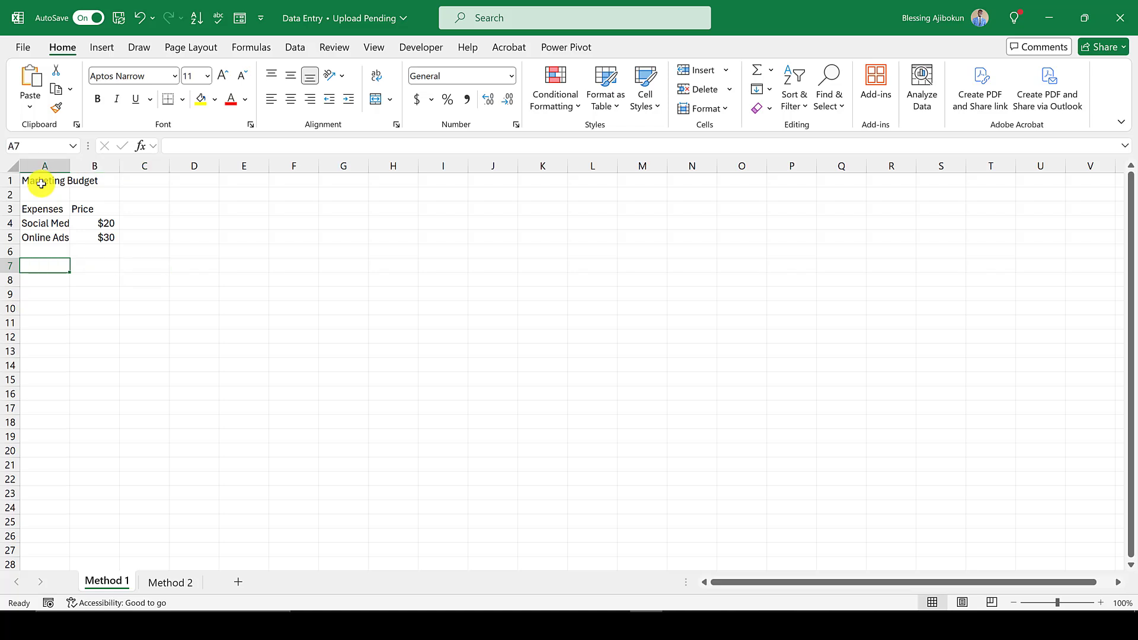
key("Up")
key("Up")
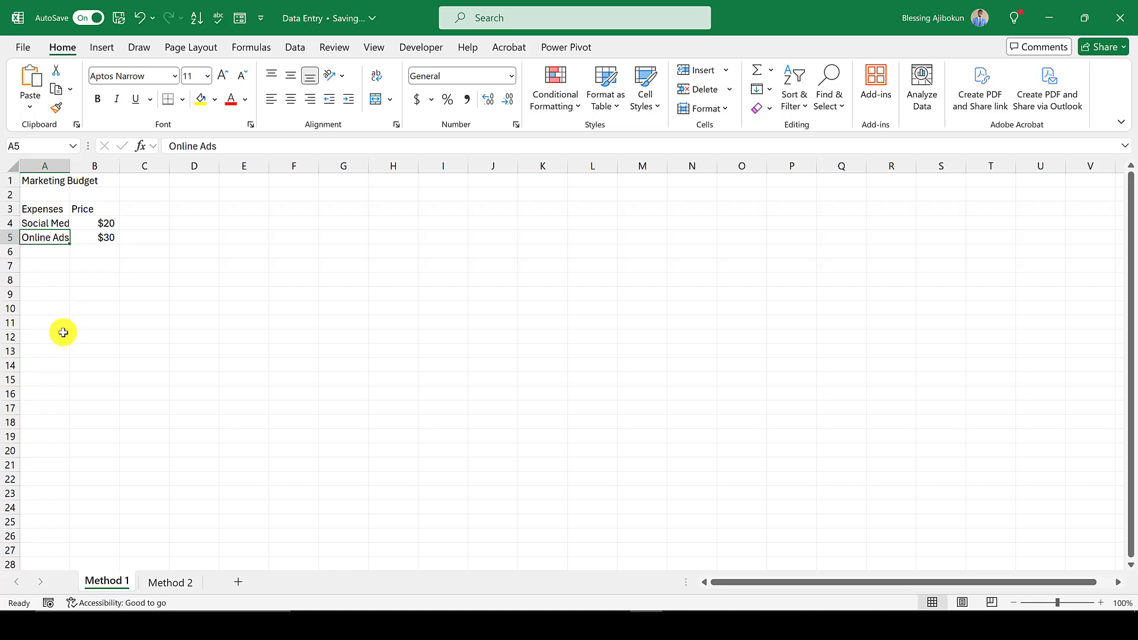
Step: Switch to the Method 2 sheet and select cell B7 inside the Staff Salary Data table
left_click(181, 584)
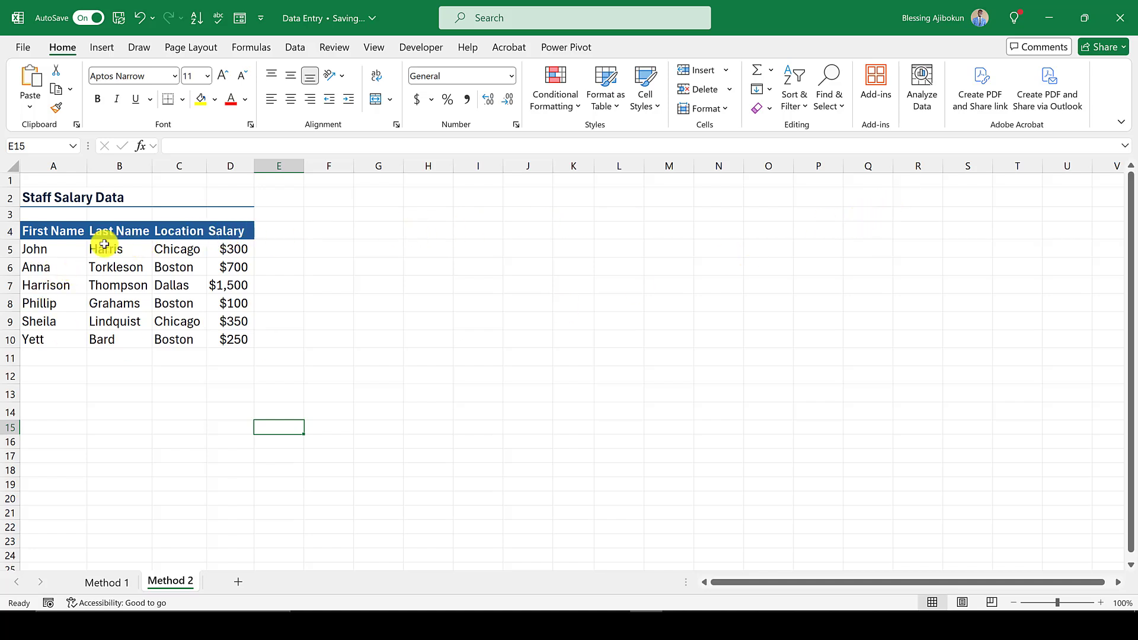
left_click(1072, 166)
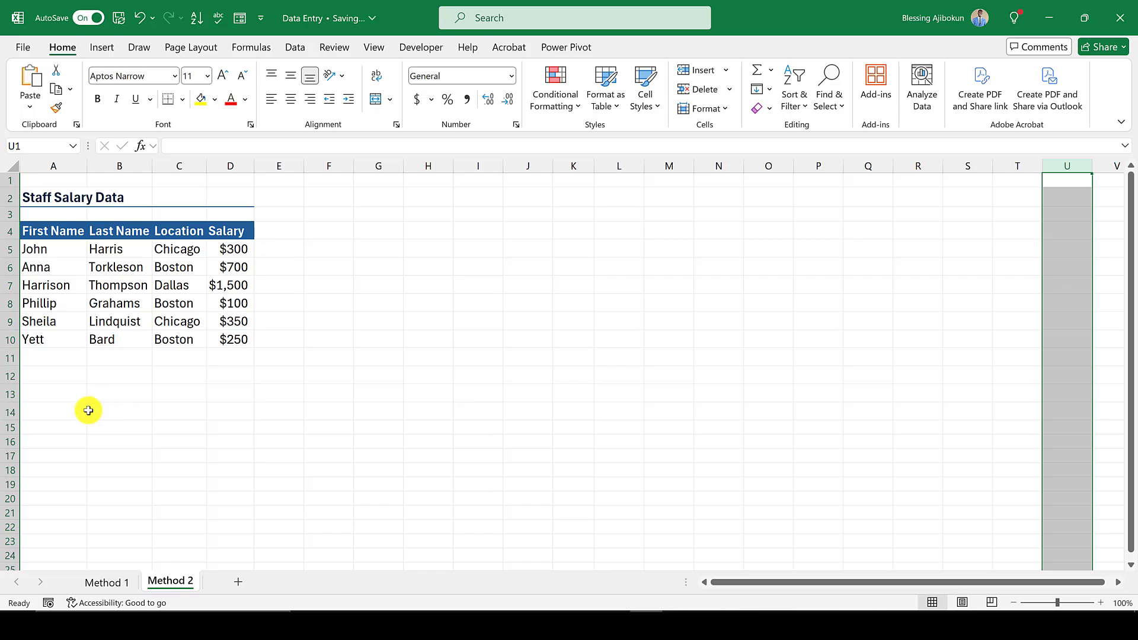
left_click(68, 168)
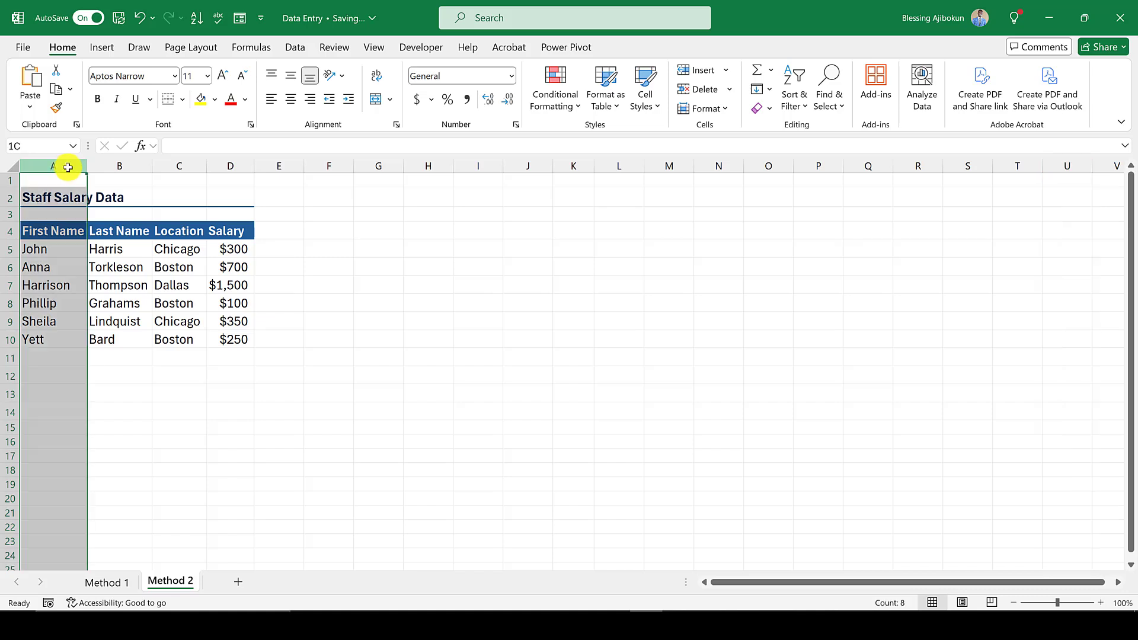
left_click(1075, 167)
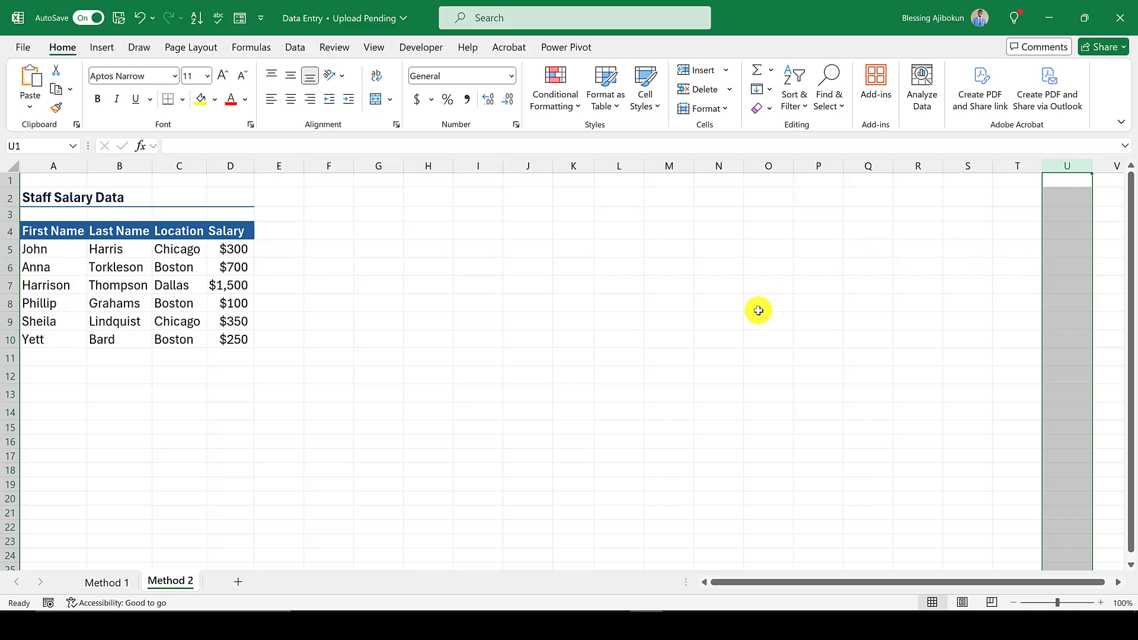
left_click(61, 253)
left_click(114, 277)
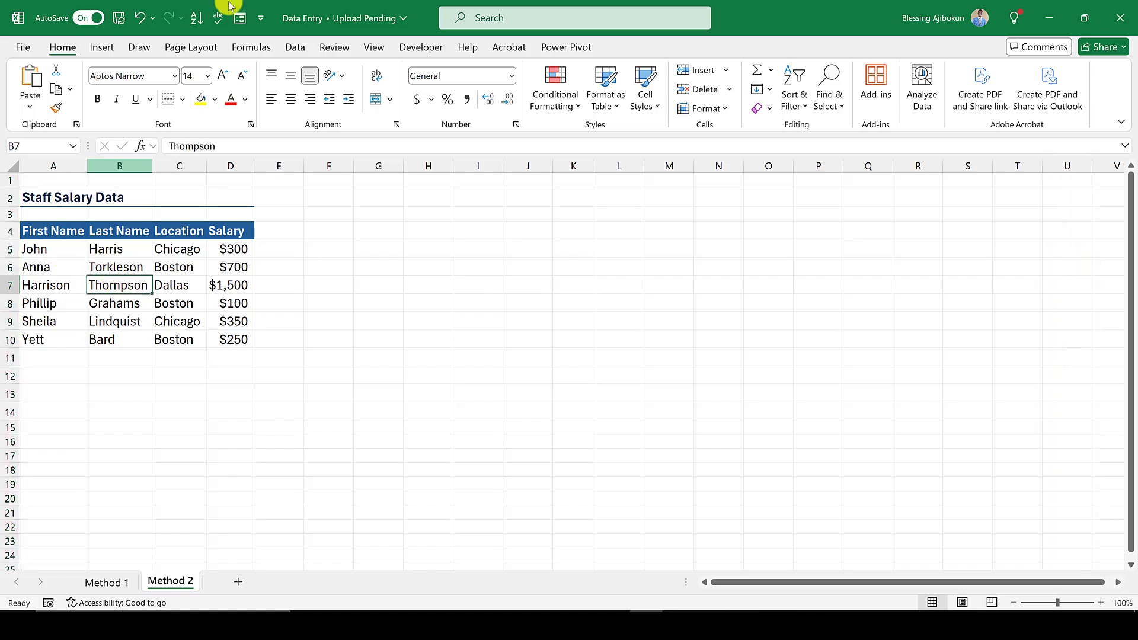
Step: Remove the last command, next to Spelling, from the Quick Access Toolbar
right_click(239, 21)
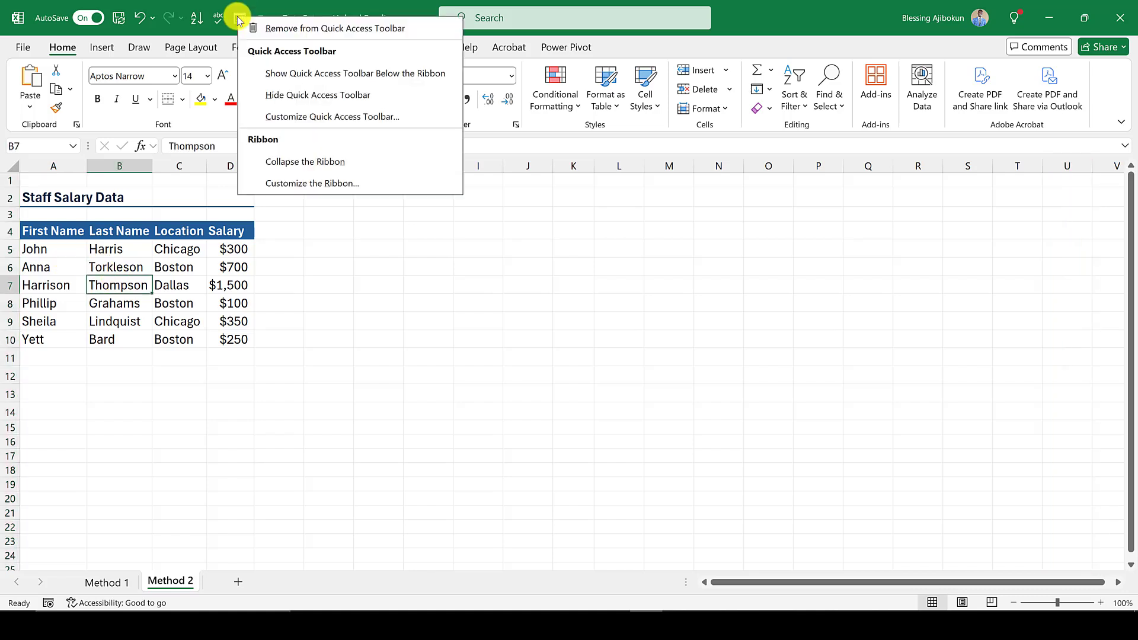
left_click(297, 26)
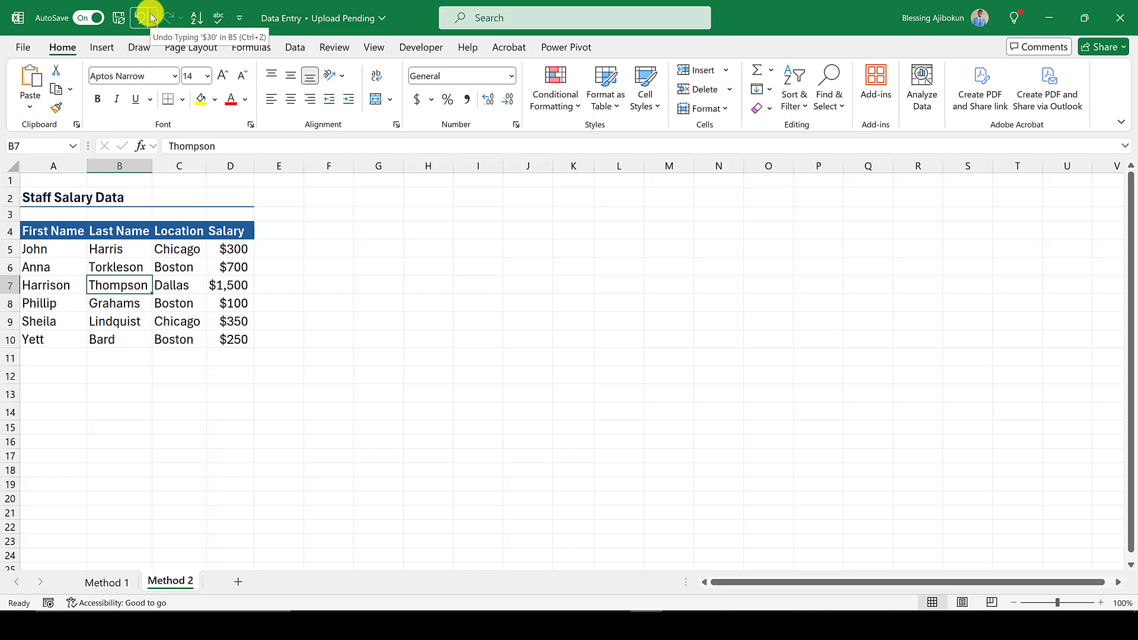
Step: Open the full Quick Access Toolbar customization options and look through the Popular Commands for a data form command
left_click(239, 18)
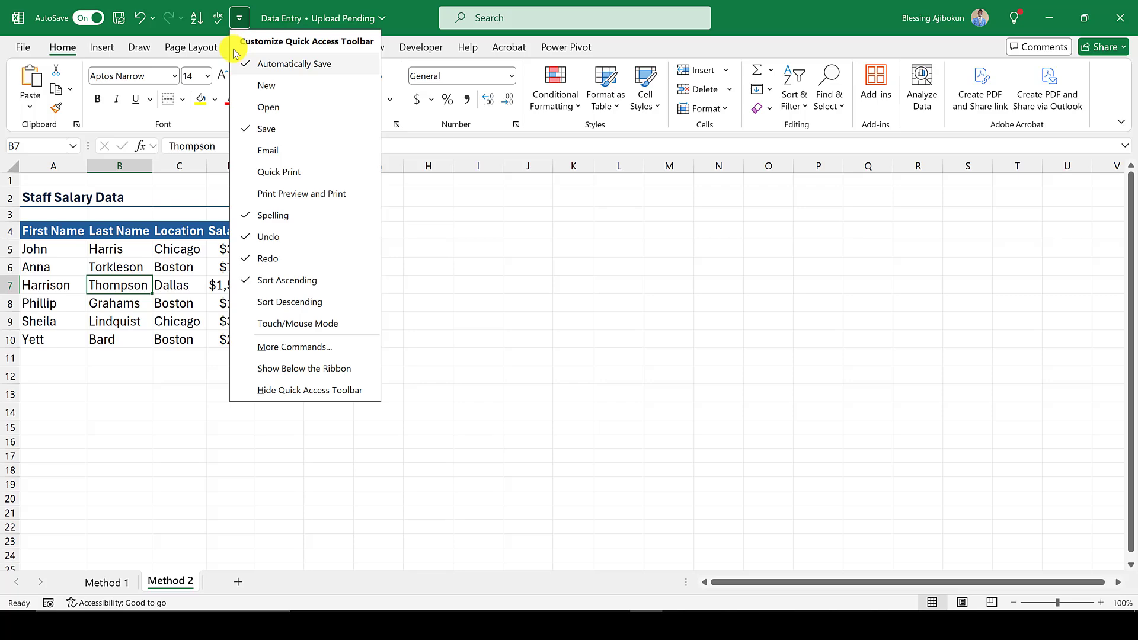
left_click(294, 345)
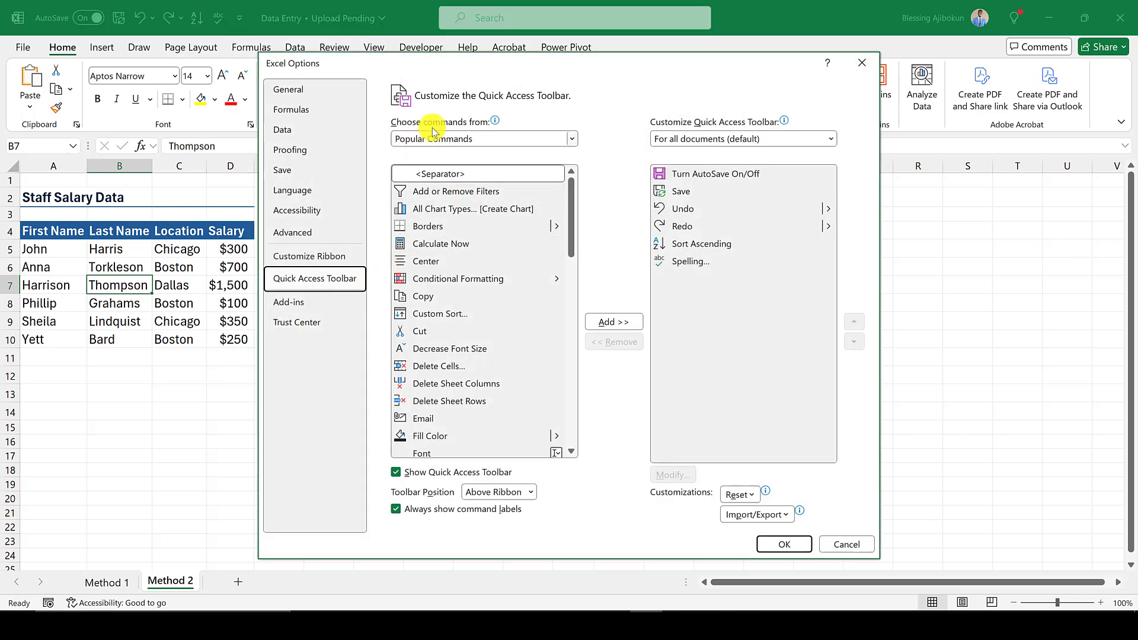
scroll(452, 258, "down", 7)
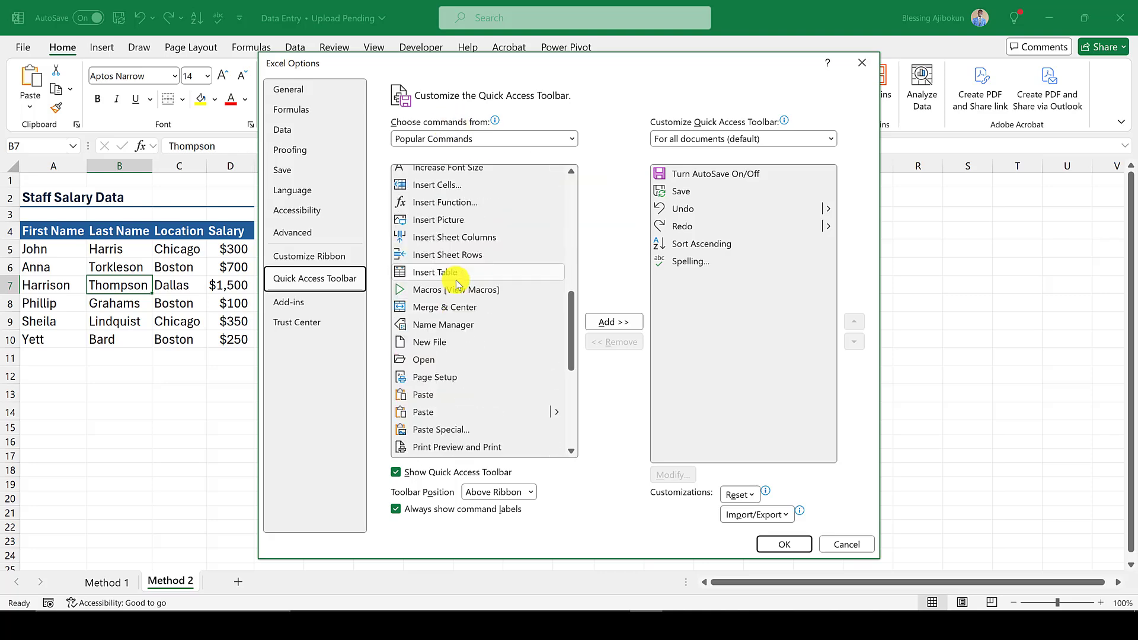
scroll(483, 274, "up", 3)
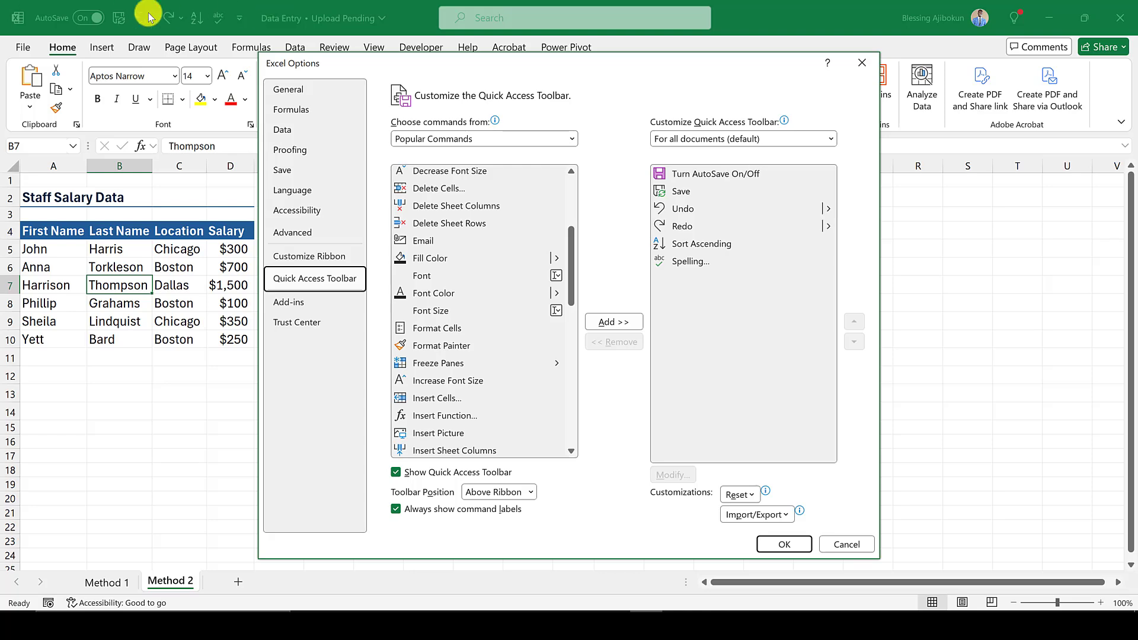
scroll(467, 242, "up", 3)
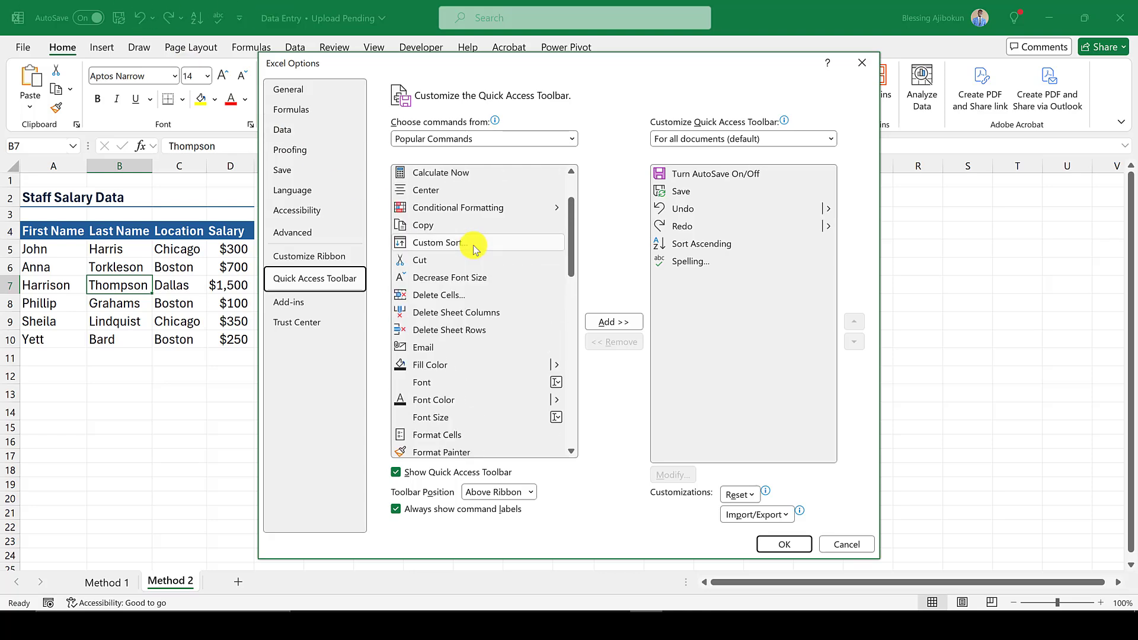
scroll(474, 249, "down", 2)
scroll(474, 248, "down", 2)
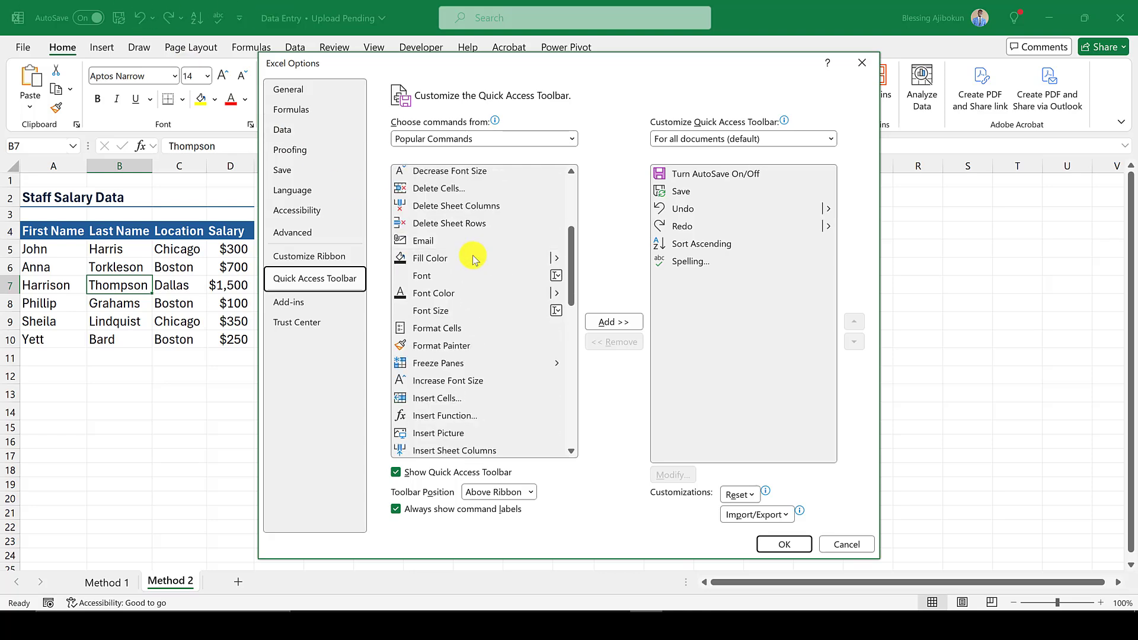
scroll(476, 247, "down", 2)
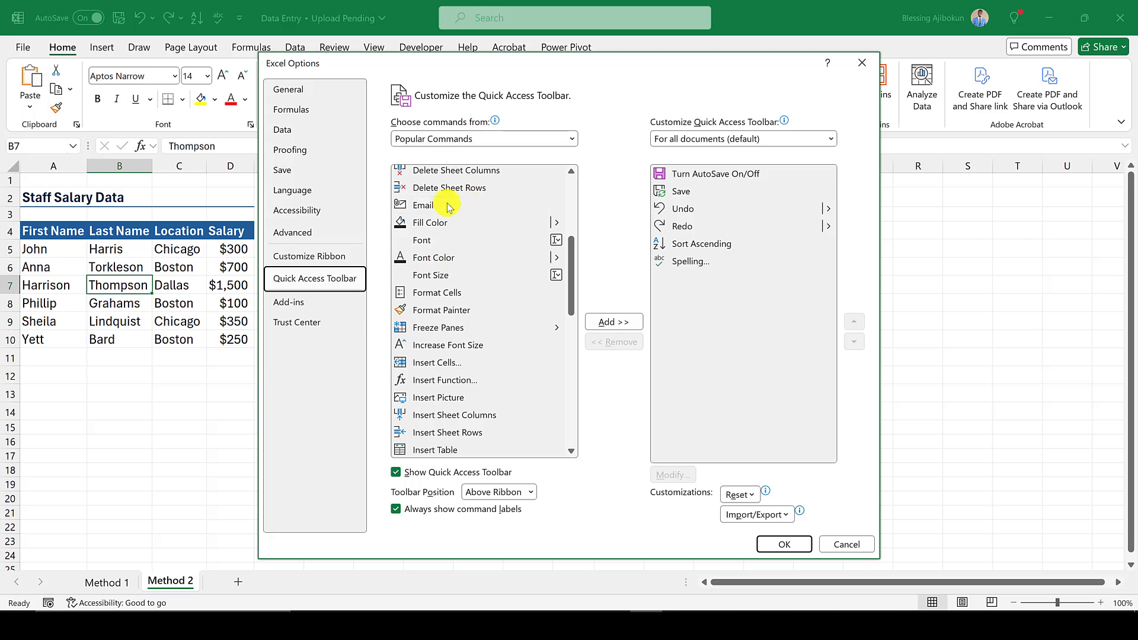
Step: Add the Form command from Commands Not in the Ribbon to the Quick Access Toolbar and apply the change
left_click(570, 138)
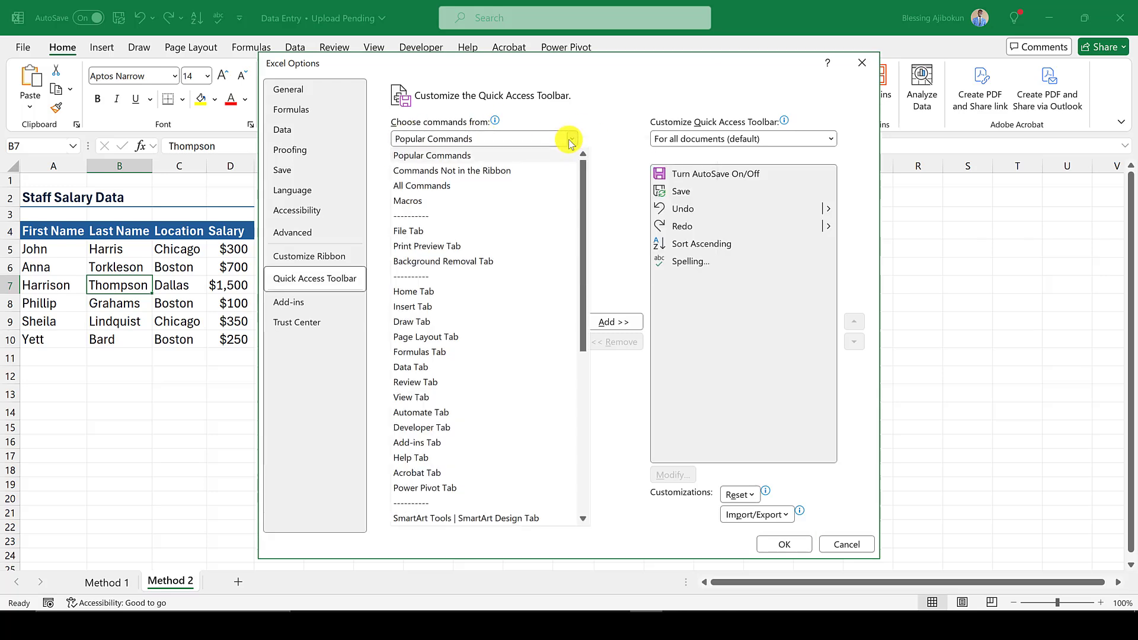
left_click(513, 170)
scroll(502, 276, "down", 20)
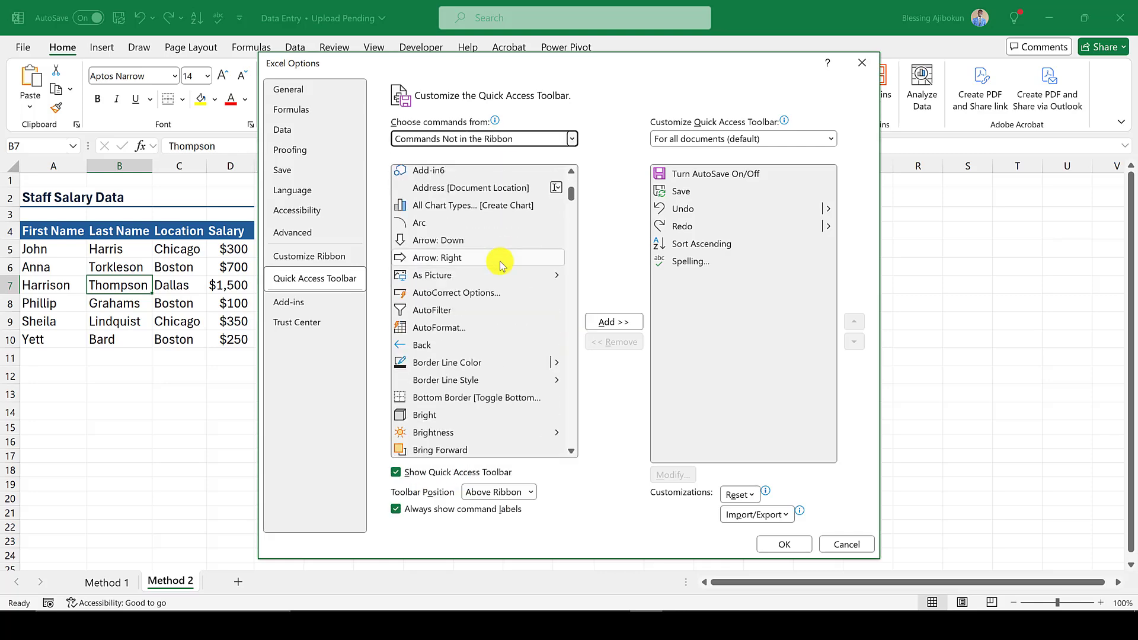
scroll(502, 256, "down", 8)
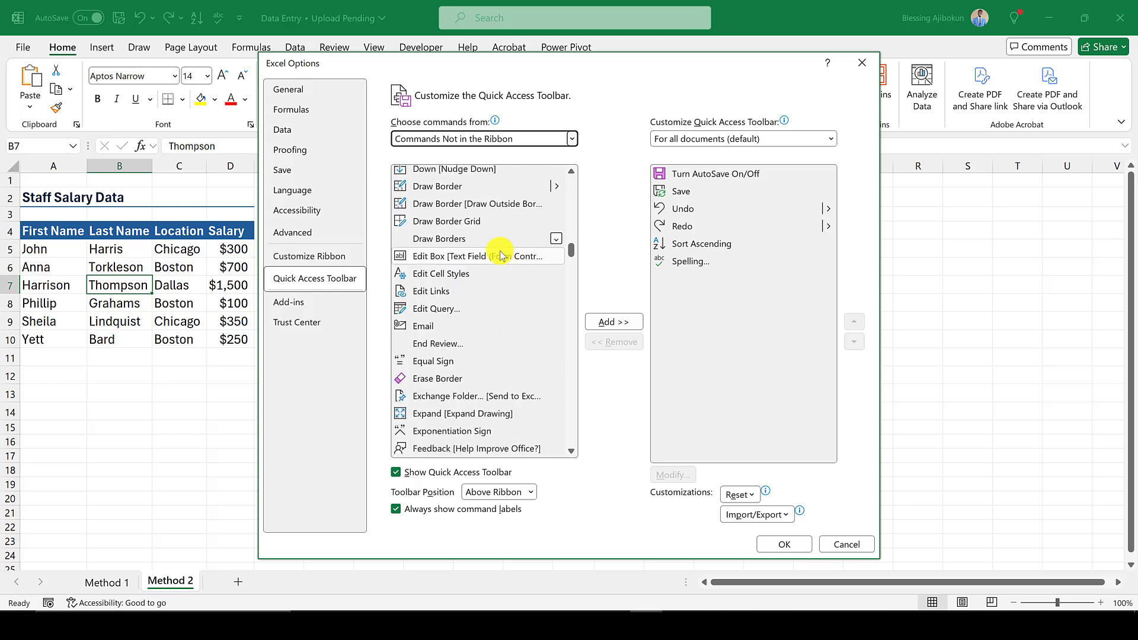
scroll(498, 252, "down", 3)
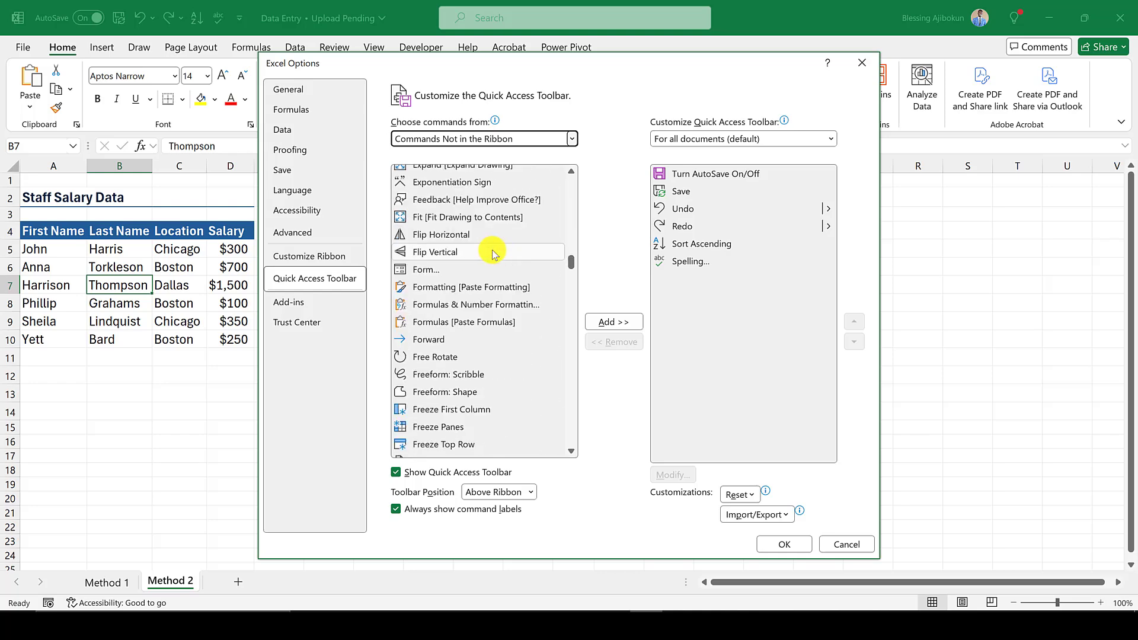
left_click(448, 272)
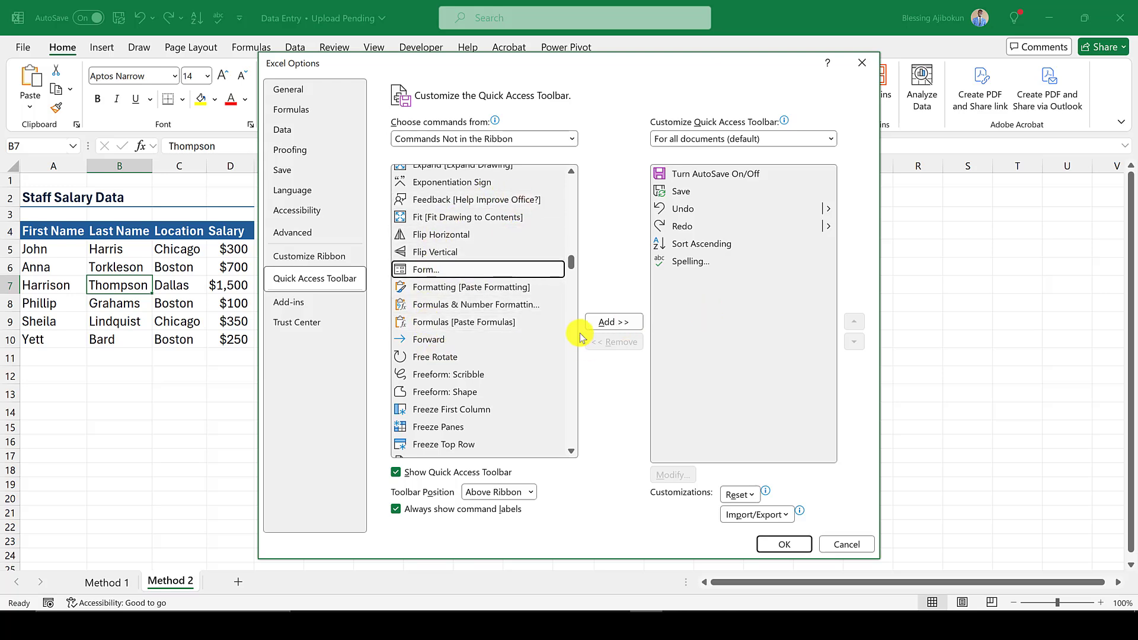
left_click(612, 326)
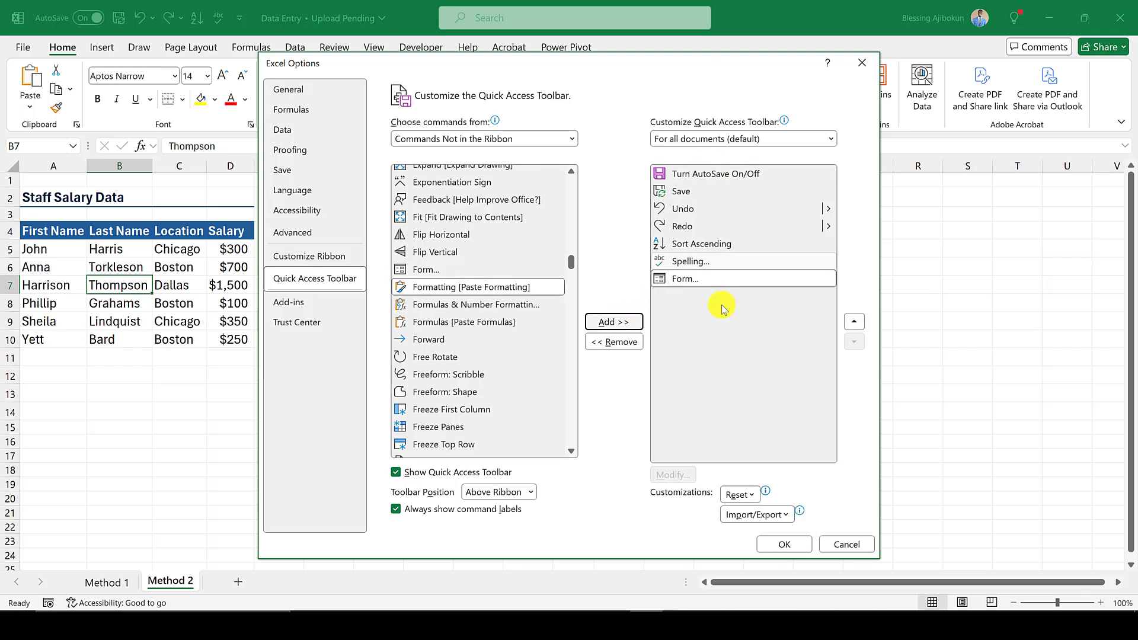
left_click(783, 543)
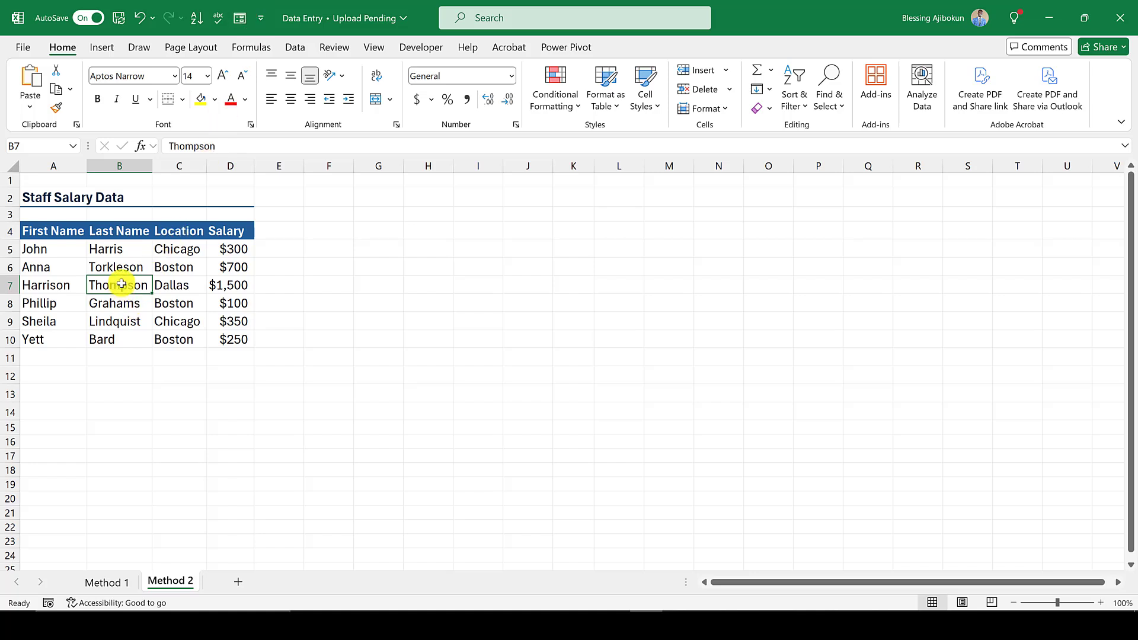
Step: Open the data form for the Staff Salary Data table from cell B6 and place it beside the table
left_click(115, 267)
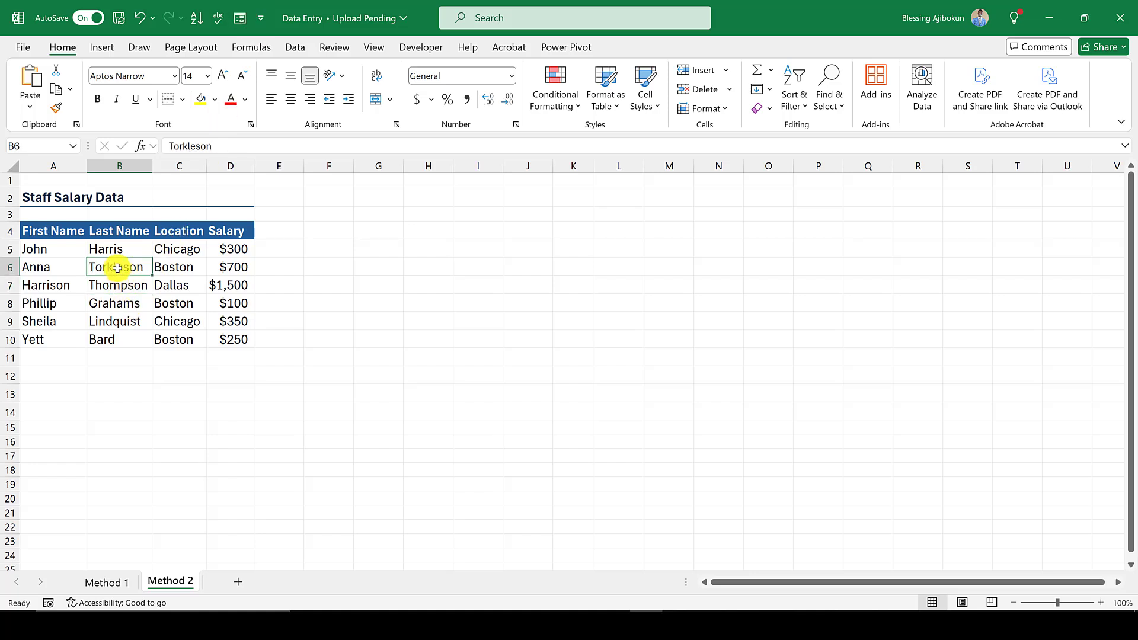
left_click(243, 19)
left_click_drag(456, 77, 468, 117)
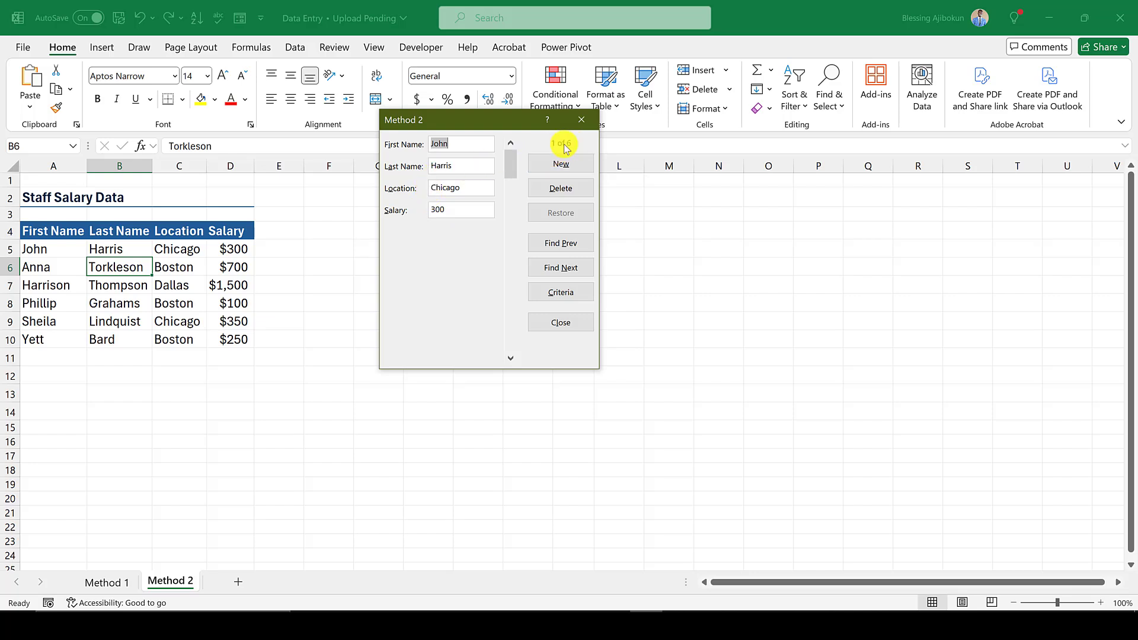
mouse_move(510, 164)
left_mouse_down()
mouse_move(514, 335)
mouse_move(517, 156)
left_mouse_up()
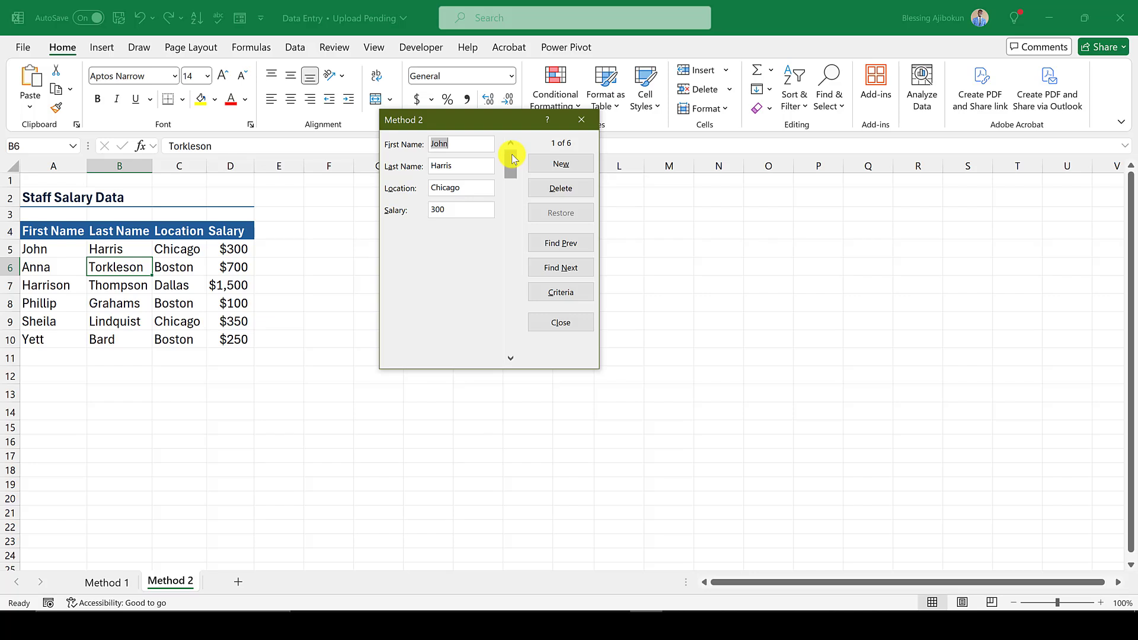
Step: Add a new record through the form with the employee's first and last name, location Chicago and salary #600
left_click(561, 163)
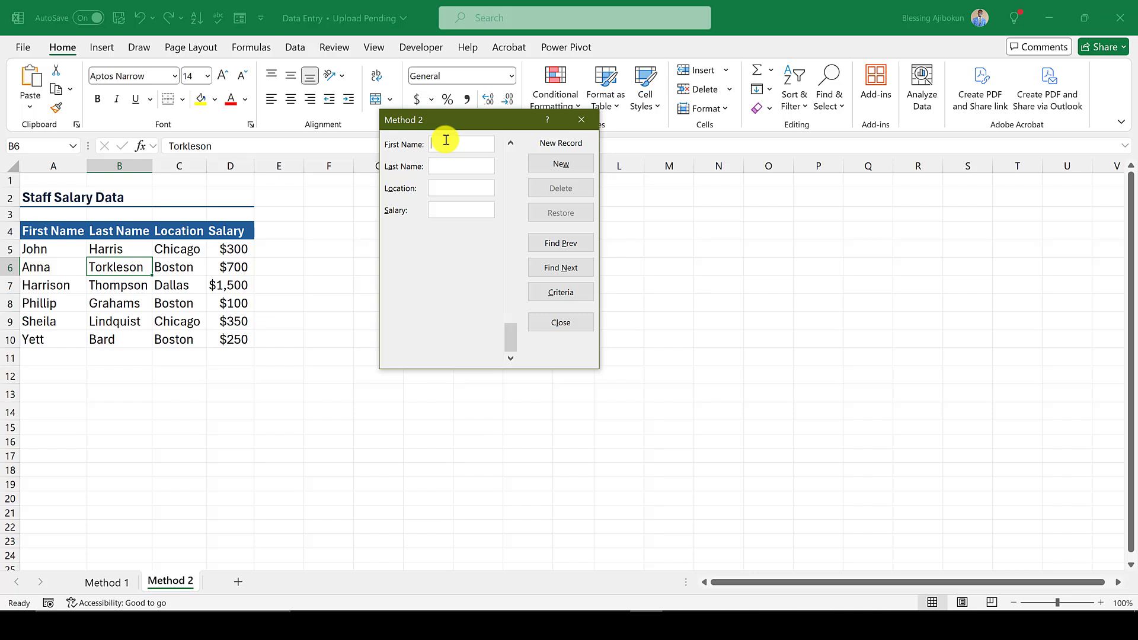
type("Williams")
key("Tab")
type("Bag")
type("Chica")
type("go")
type("#")
type("600")
key("Return")
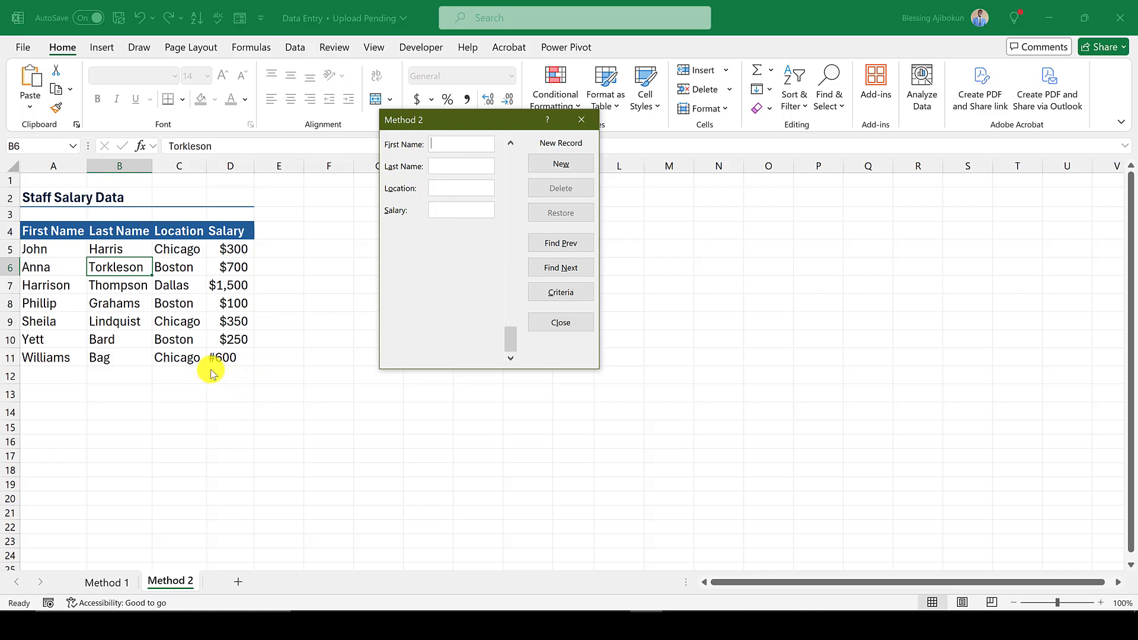
Step: Go back to the last record in the form and correct its salary to 600
left_click(562, 244)
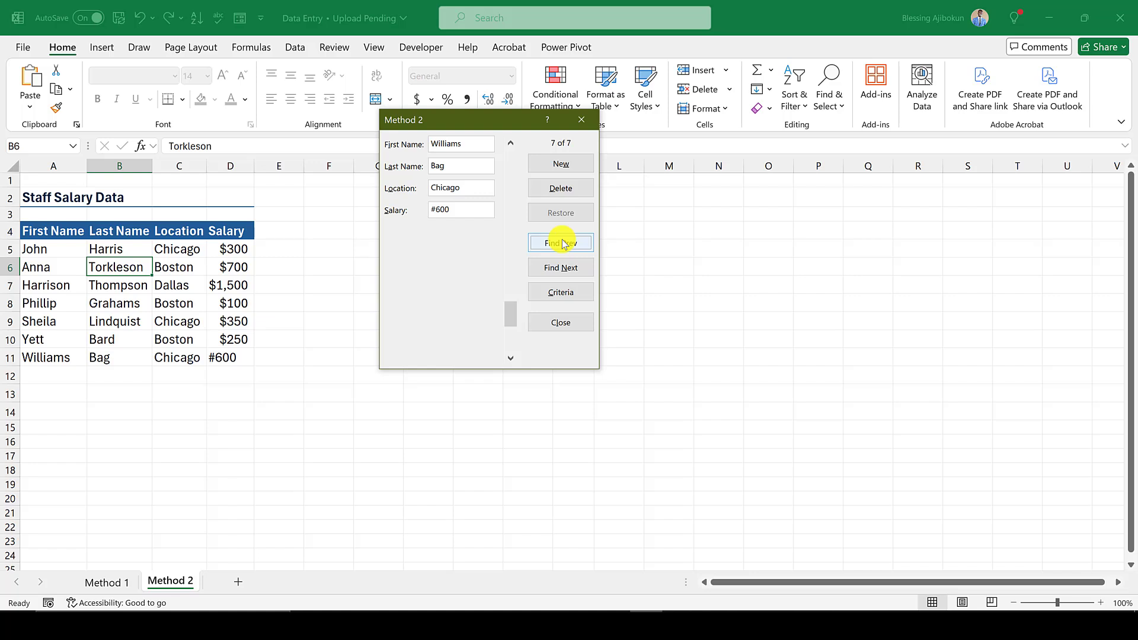
left_click(464, 210)
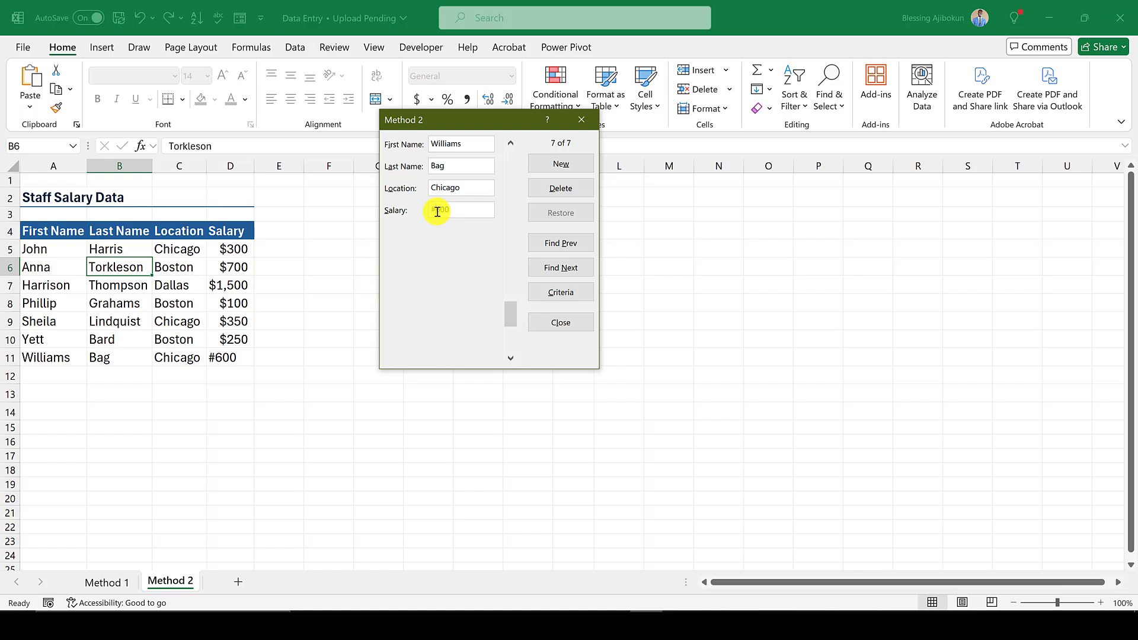
key("BackSpace")
key("Return")
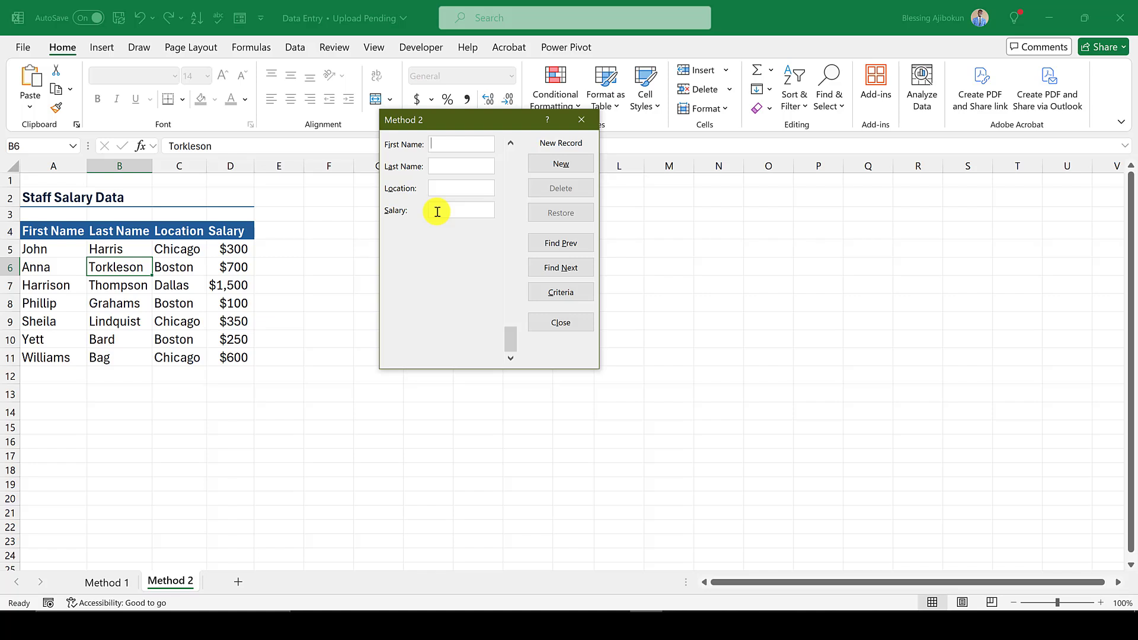
Step: Browse the form's records backward to the fourth one and forward again to the last one
left_click(550, 244)
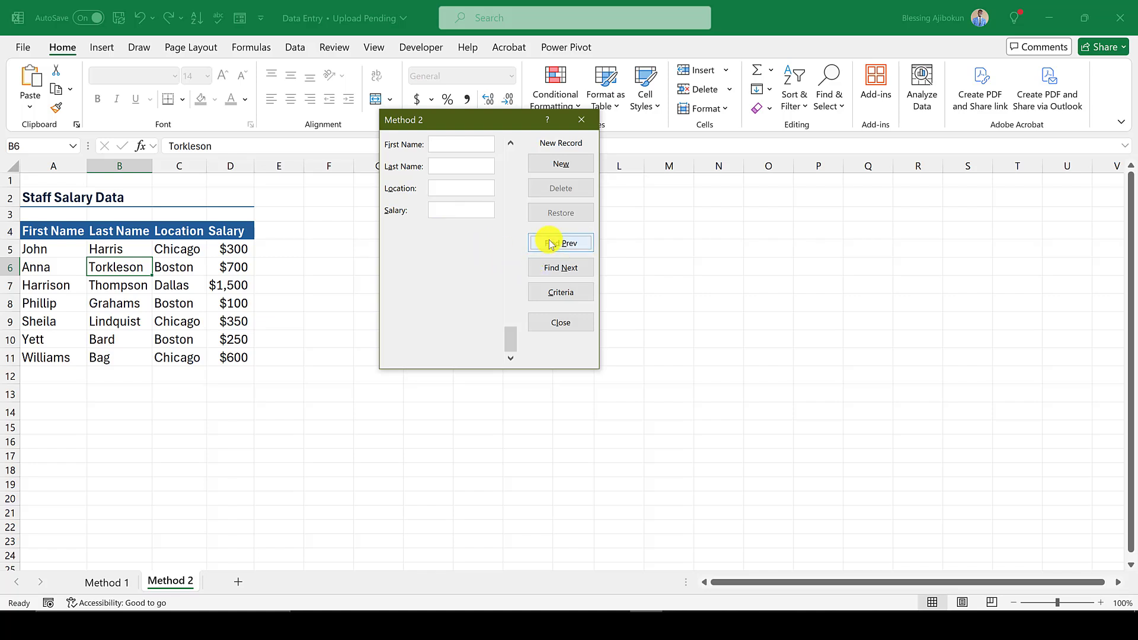
left_click(552, 245)
left_click(551, 243)
left_click(551, 243)
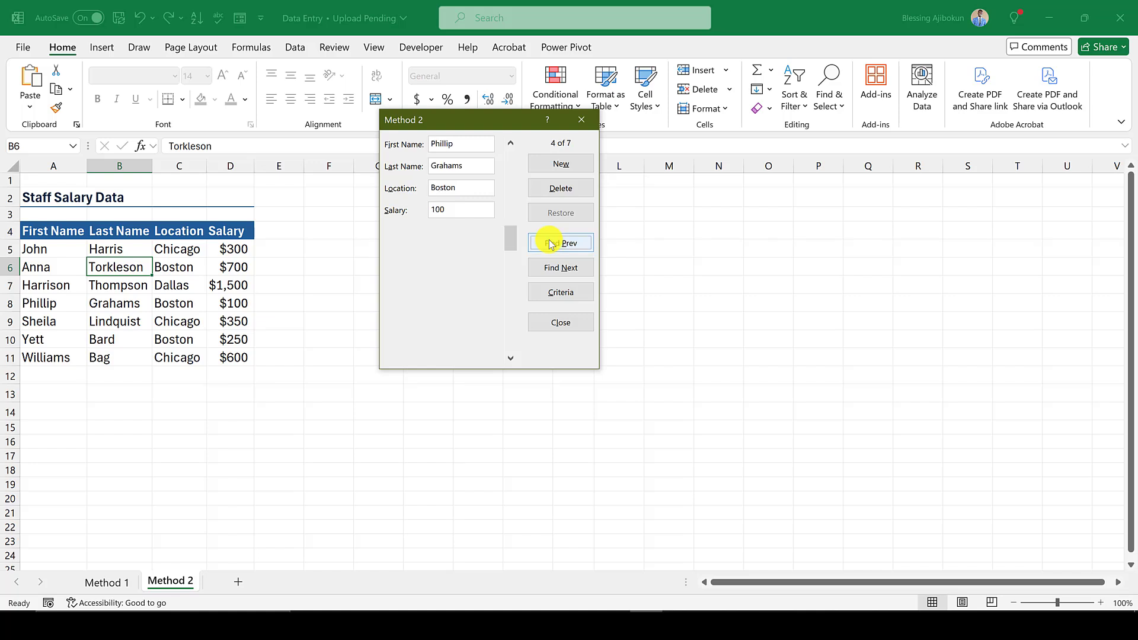
left_click(563, 271)
left_click(563, 271)
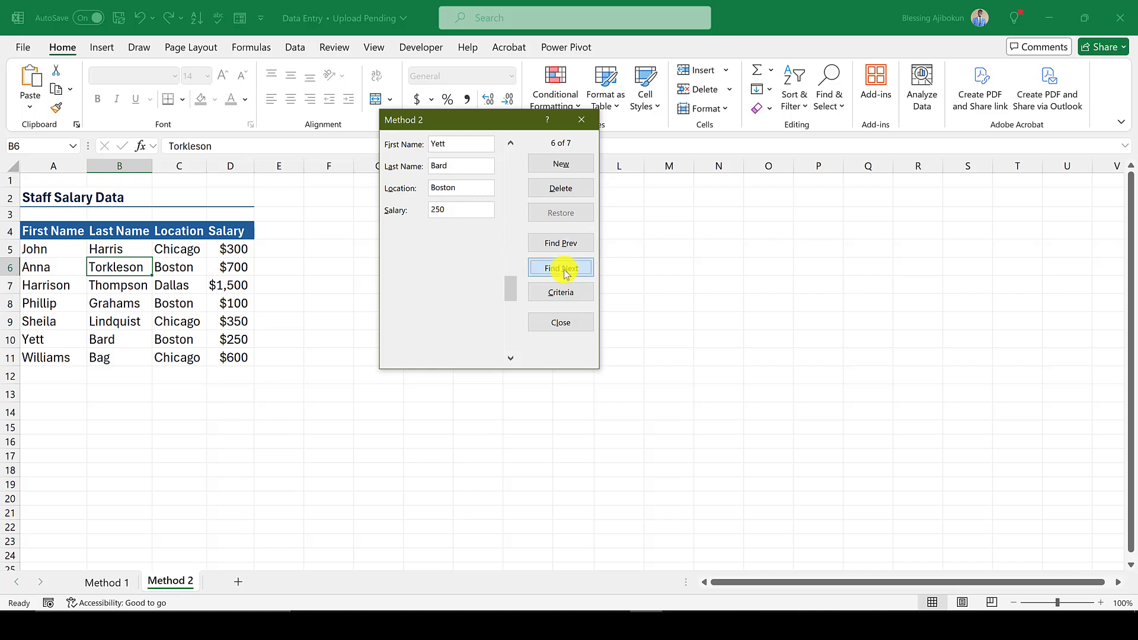
left_click(563, 271)
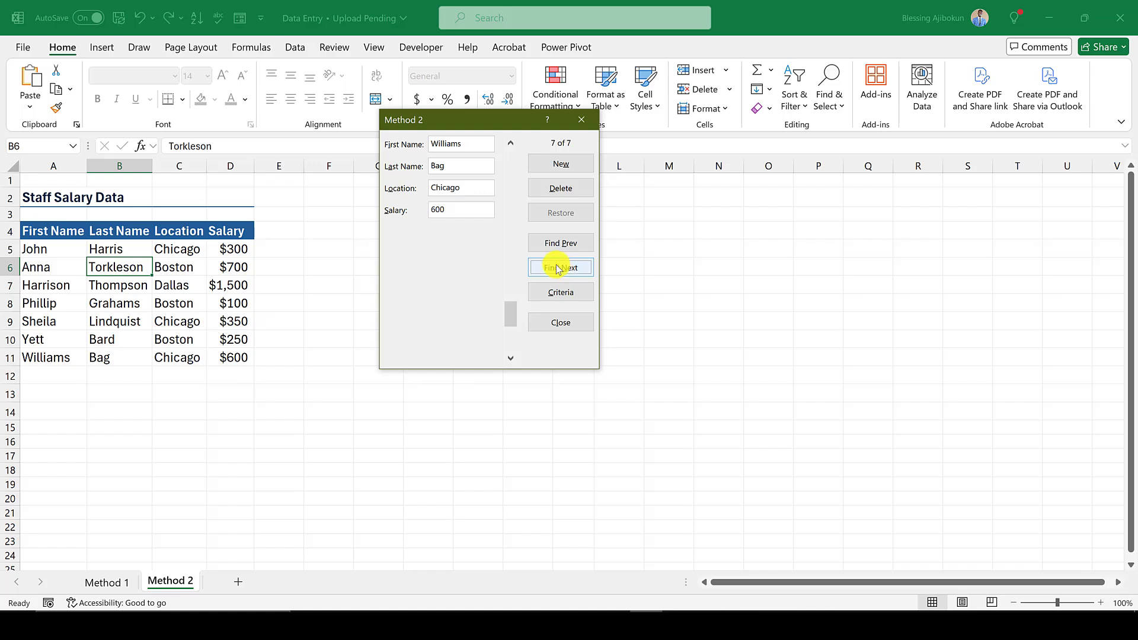
Step: Fill a new record with an employee's name, location and $200 salary, and discard the unsaved entries with Restore
left_click(557, 166)
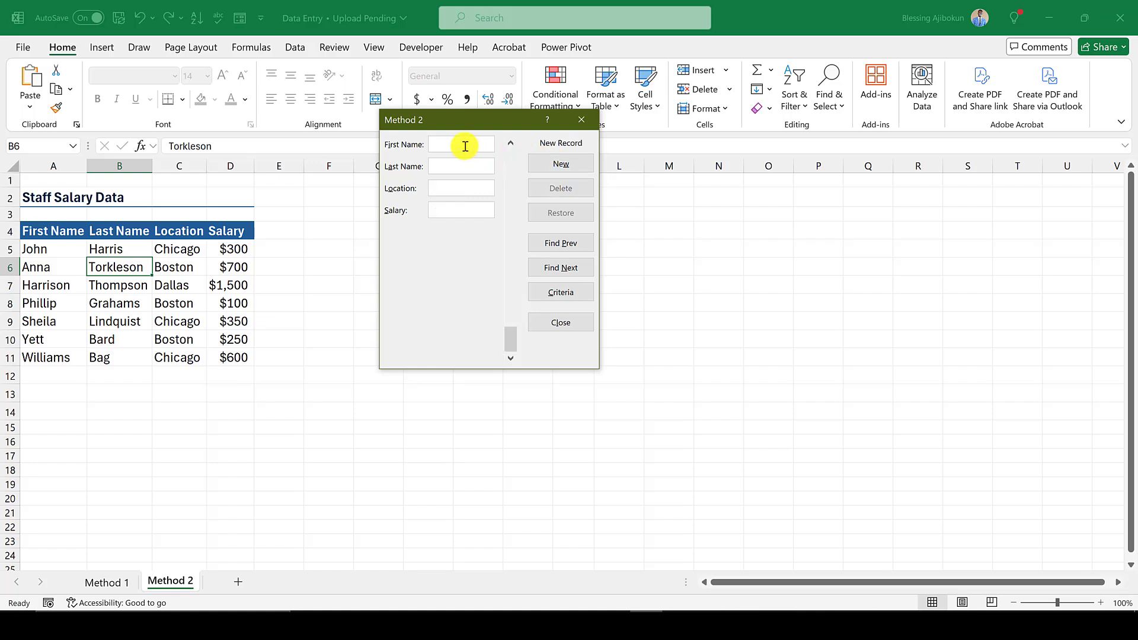
type("Melso")
key("BackSpace")
key("BackSpace")
key("BackSpace")
key("BackSpace")
key("BackSpace")
type("Nel")
type("son")
type("Peter")
type("Ch")
type("iago")
type("$")
type("2")
type("00")
left_click(570, 214)
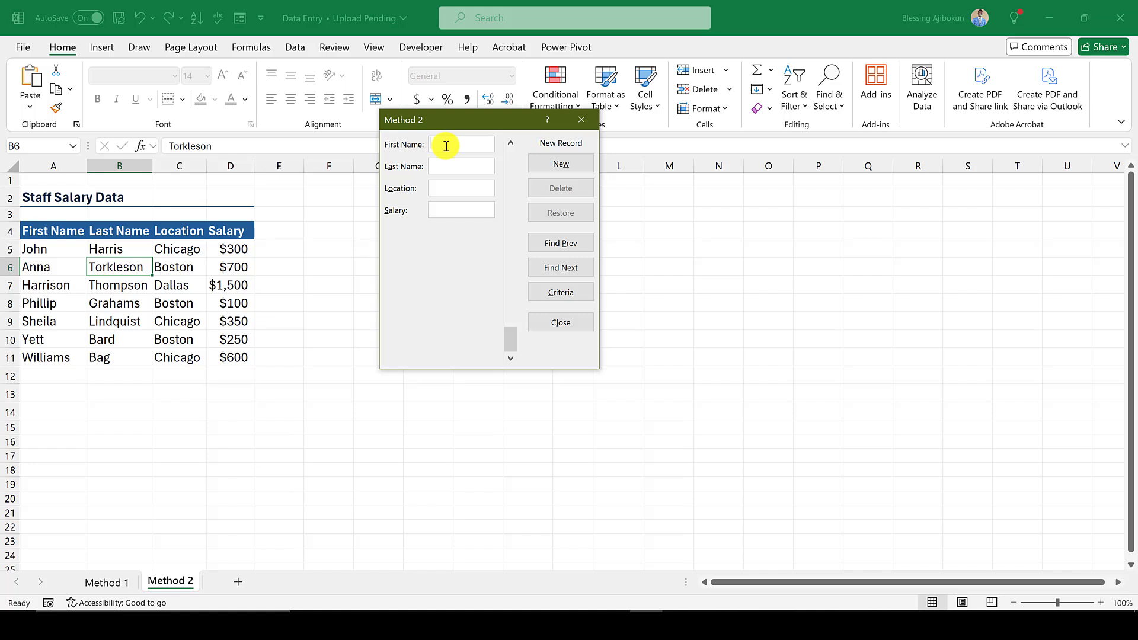
Step: Add a new record with the employee's first and last name, location Boston and salary $350
type("Nelson")
key("Tab")
type("Peter")
key("Tab")
type("Boston")
key("Tab")
type("$350")
key("Return")
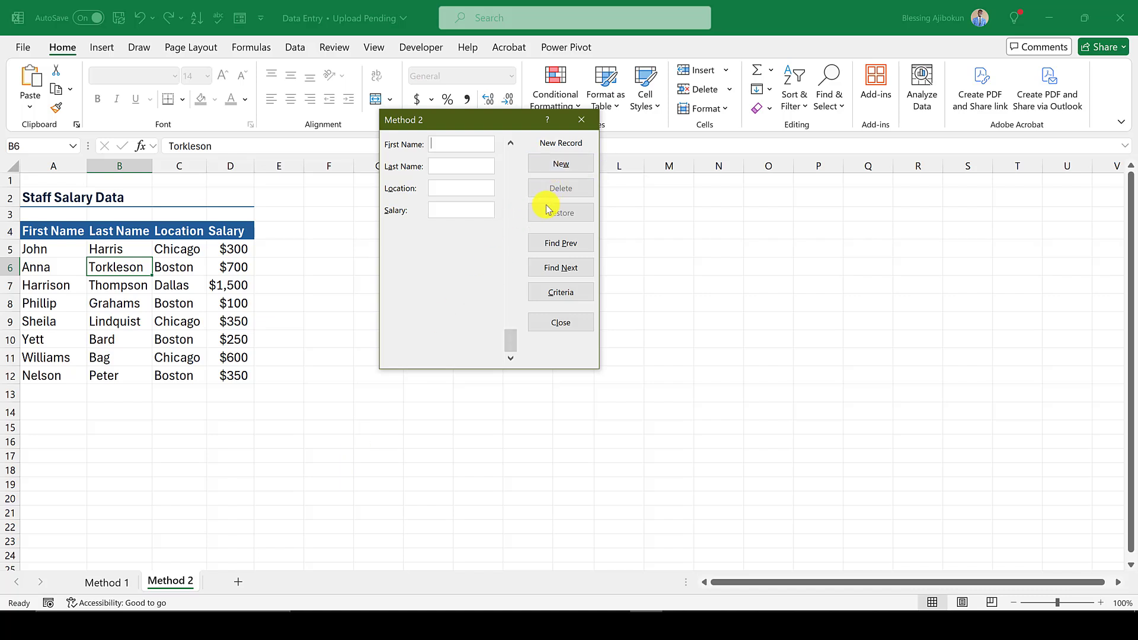
Step: Search the form's records using the first and last name of the employee in row 8 as criteria
left_click(586, 287)
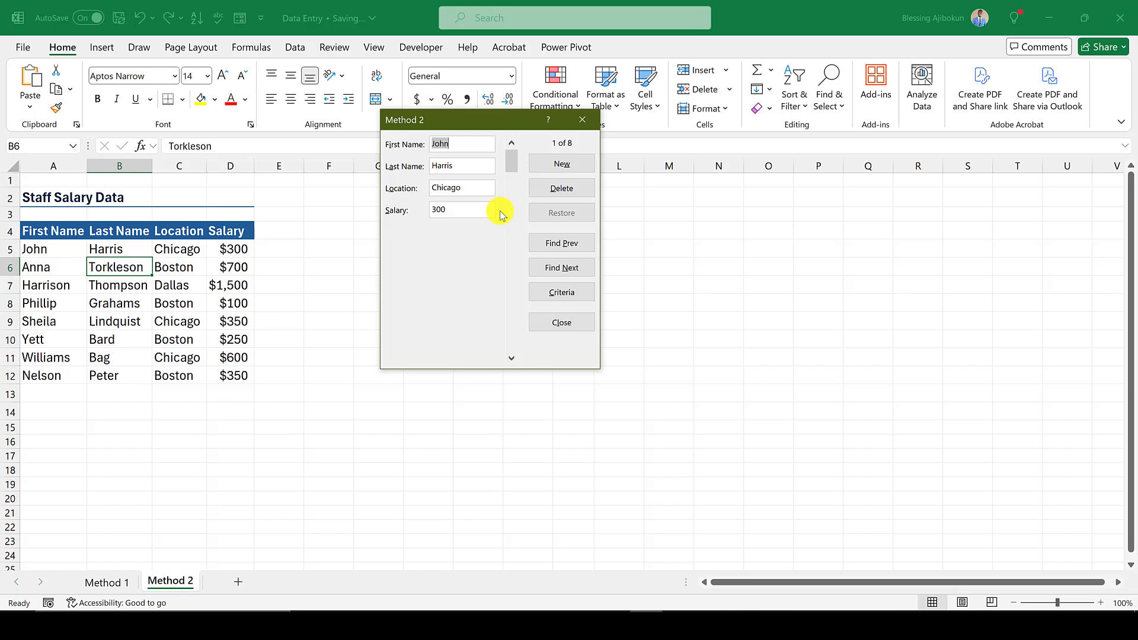
left_click(556, 294)
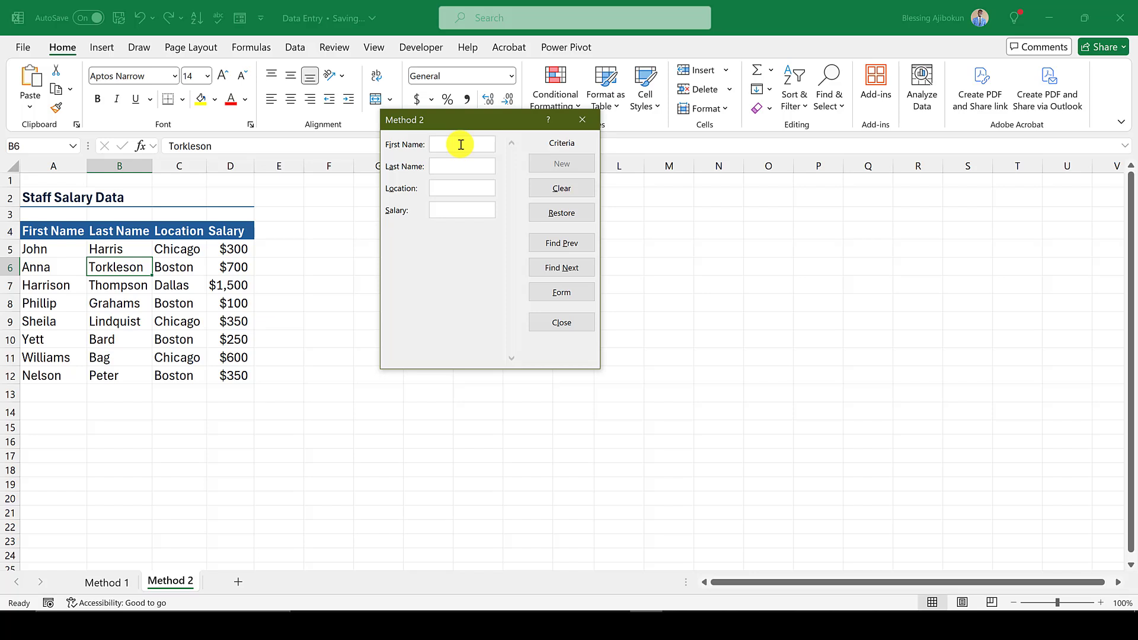
type("Phillip")
key("Tab")
type("Grahams")
key("Return")
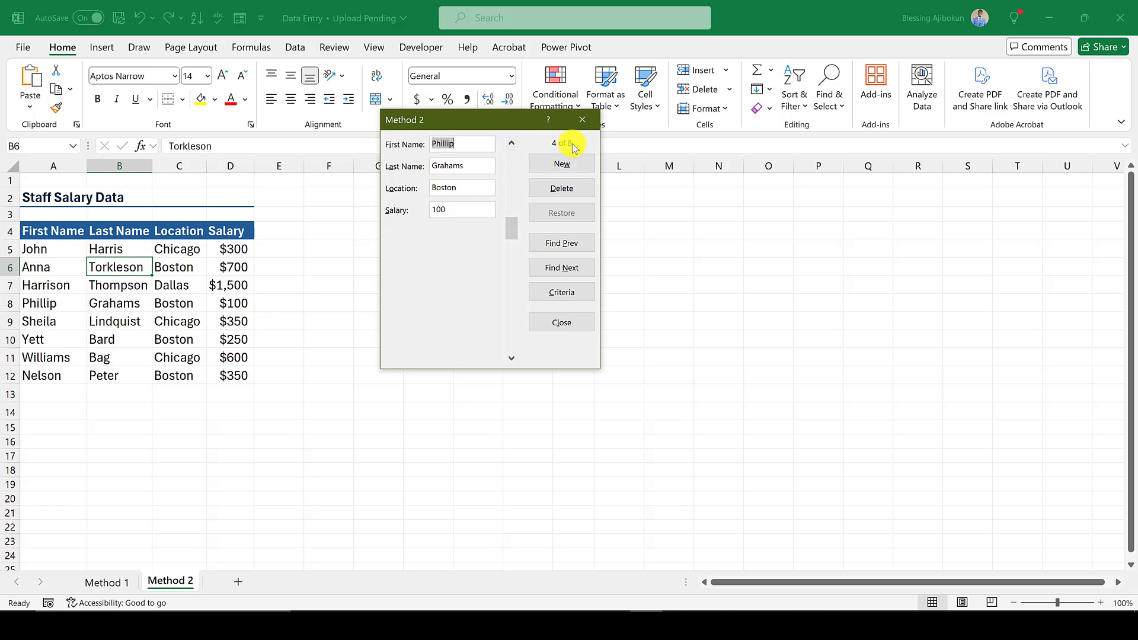
left_click(571, 268)
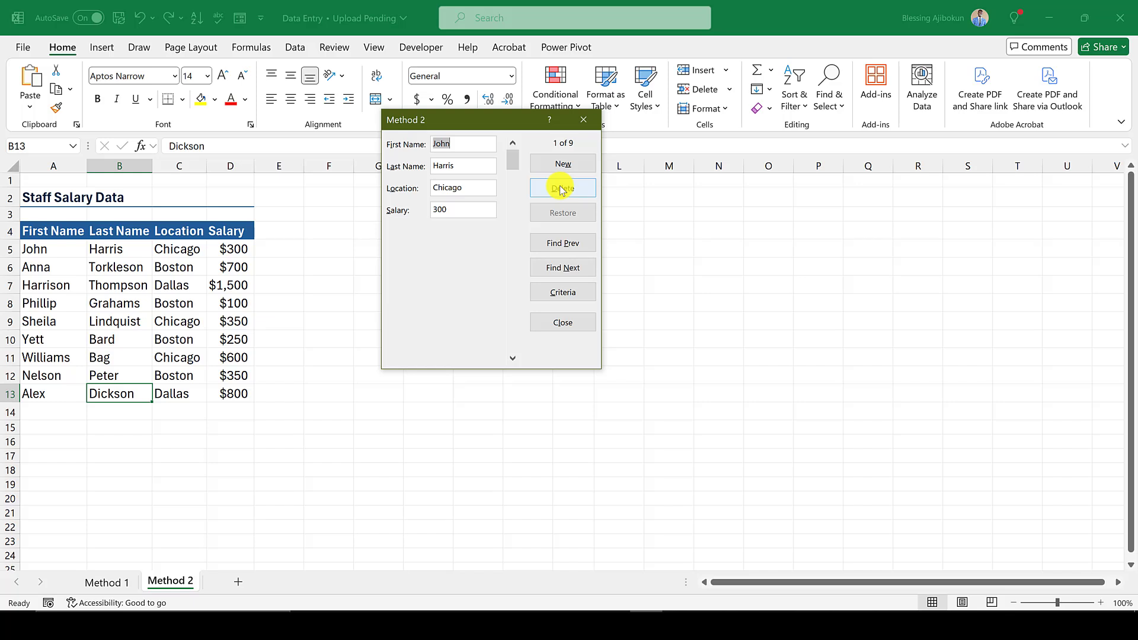
Step: Permanently delete the first record of the Staff Salary Data table through the form
left_click(560, 189)
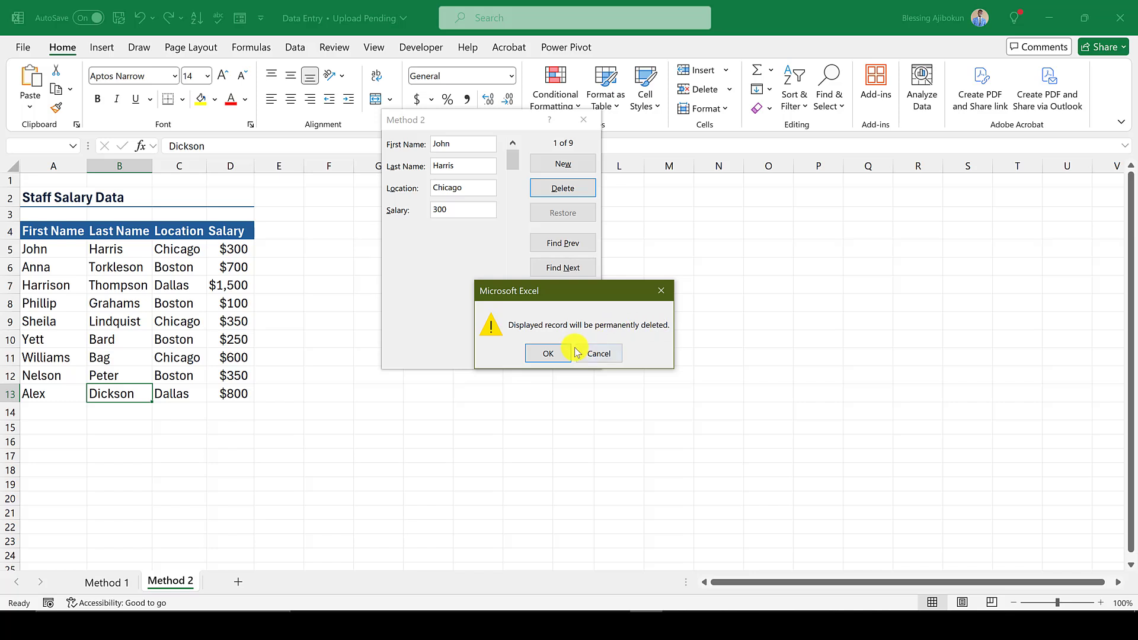
left_click(541, 354)
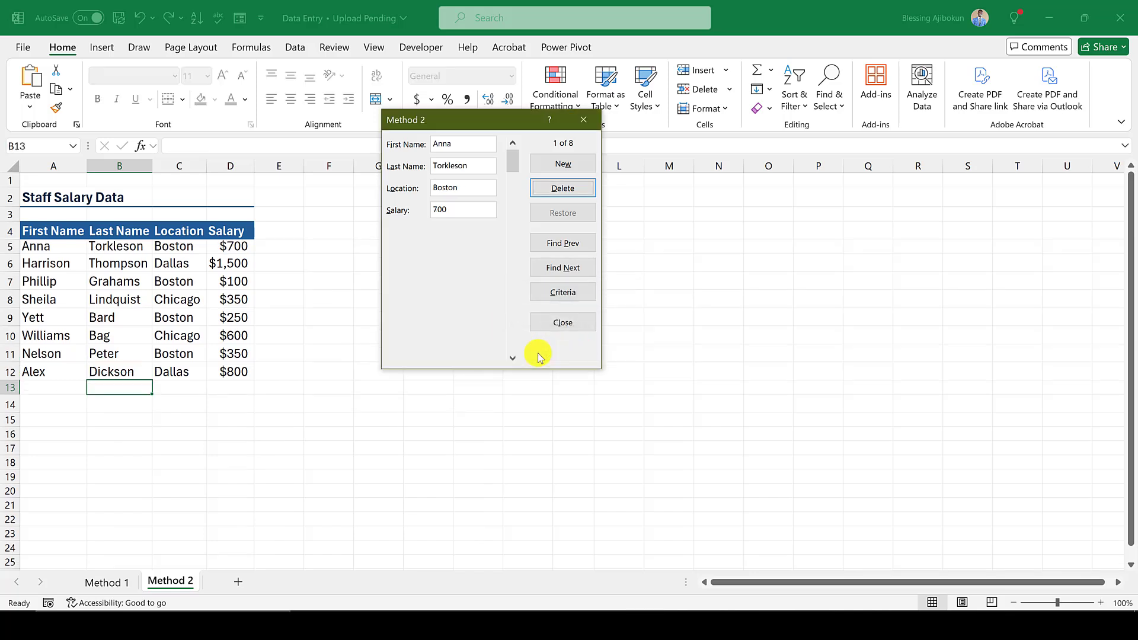